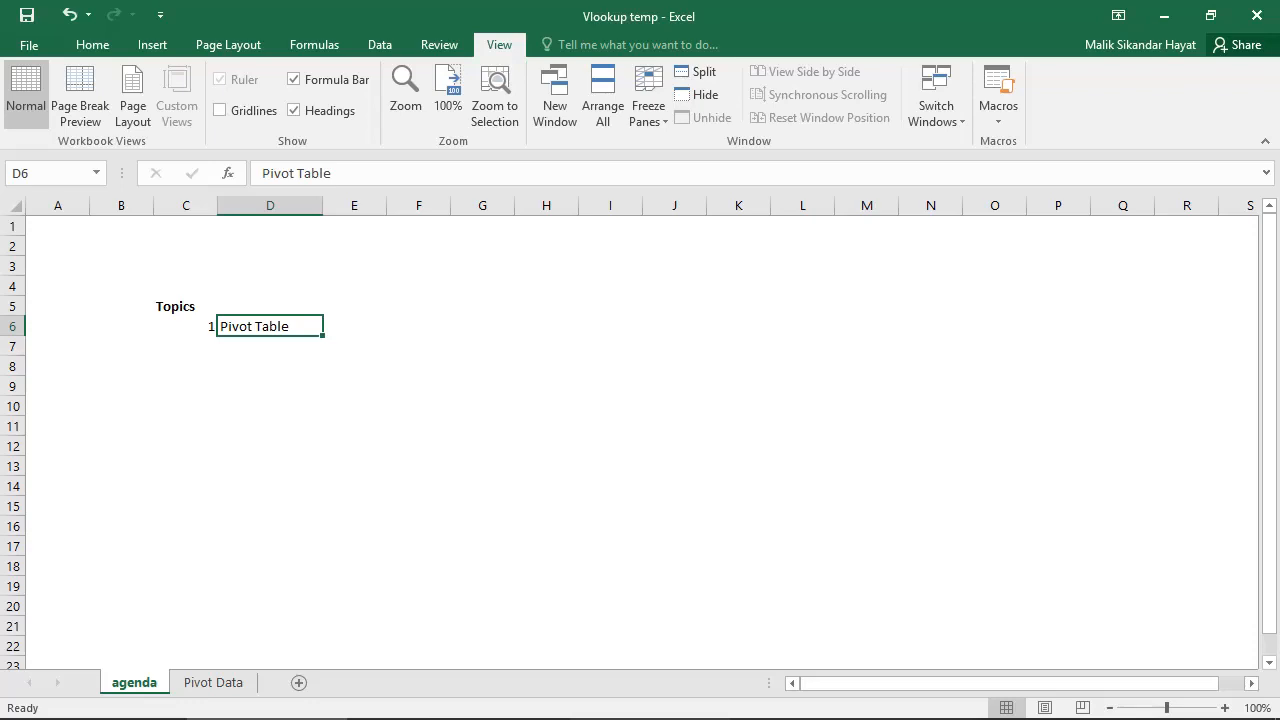
# Go to the Pivot Data sheet, check the width of the sales table and select its first Order_Date cell.
pyautogui.click(213, 682)
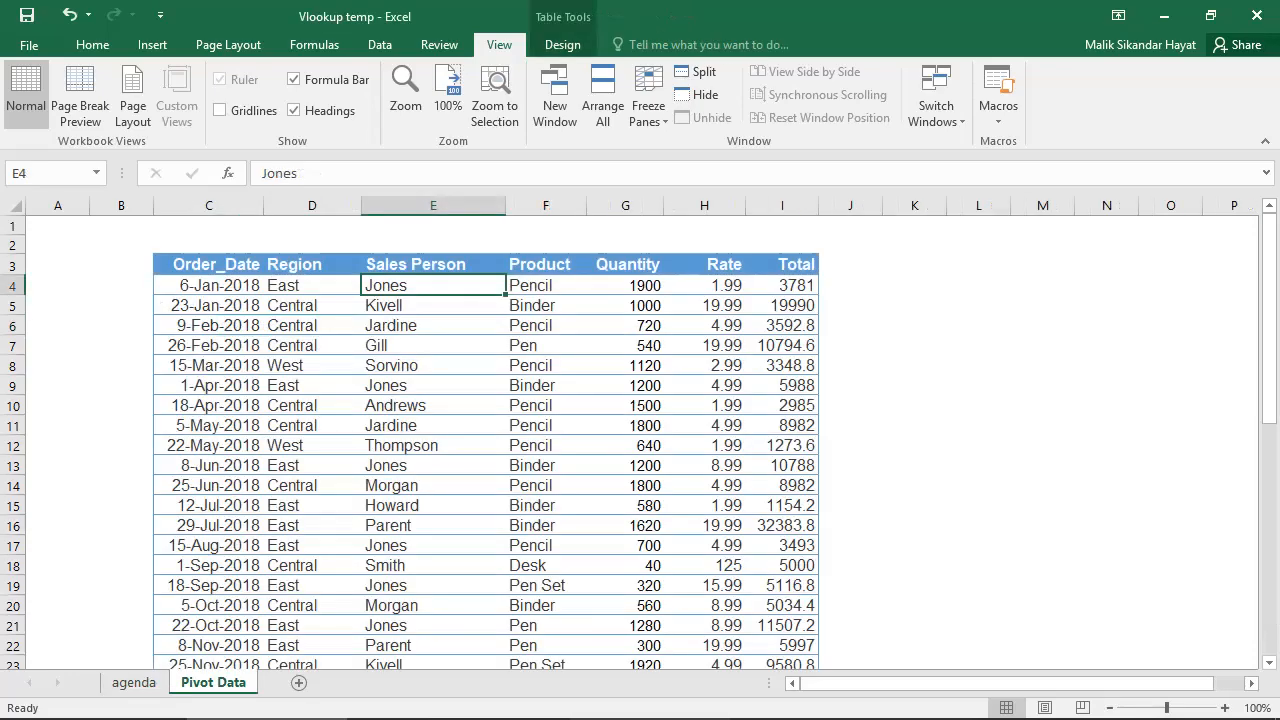
pyautogui.click(209, 285)
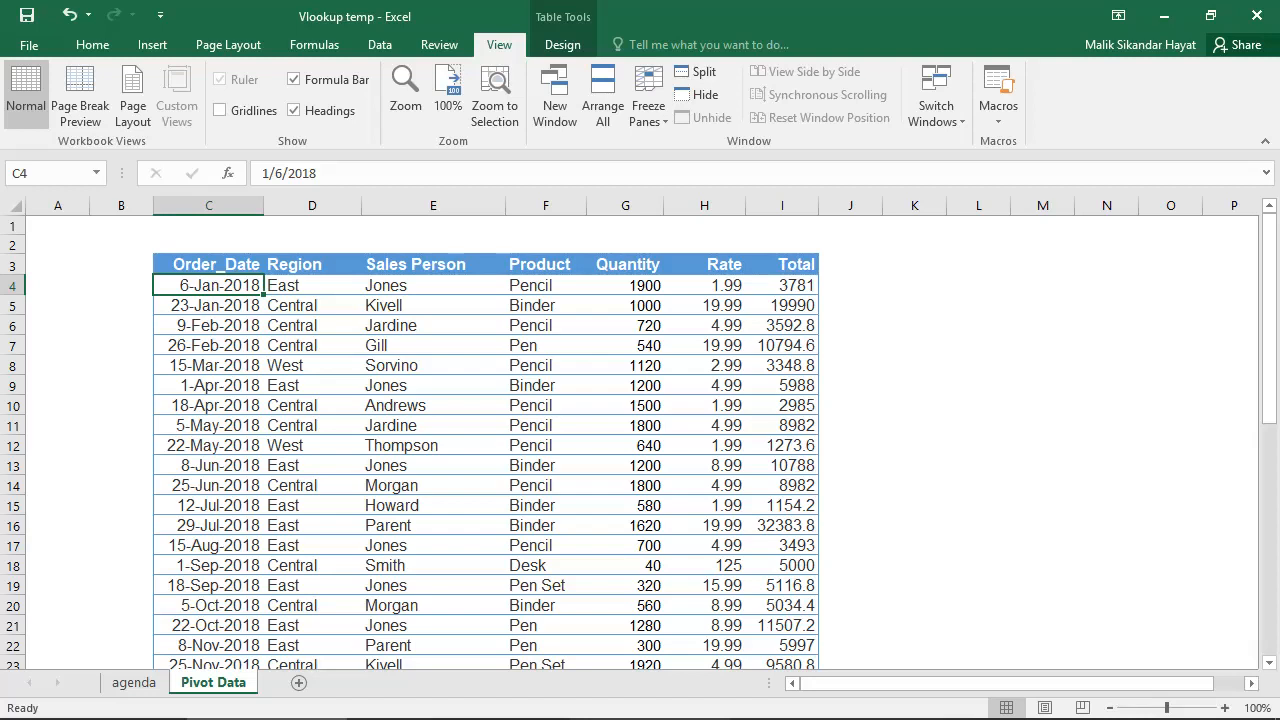
pyautogui.hotkey('ctrl', 'Right')
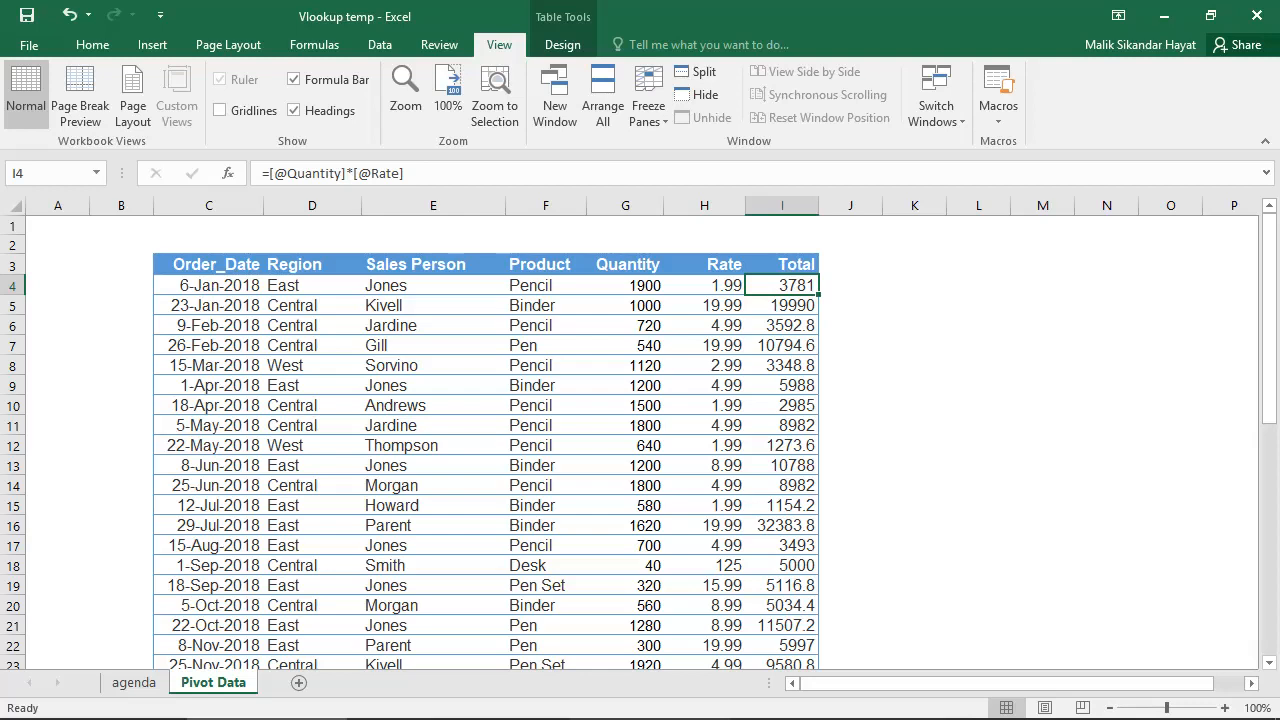
pyautogui.hotkey('ctrl', 'Left')
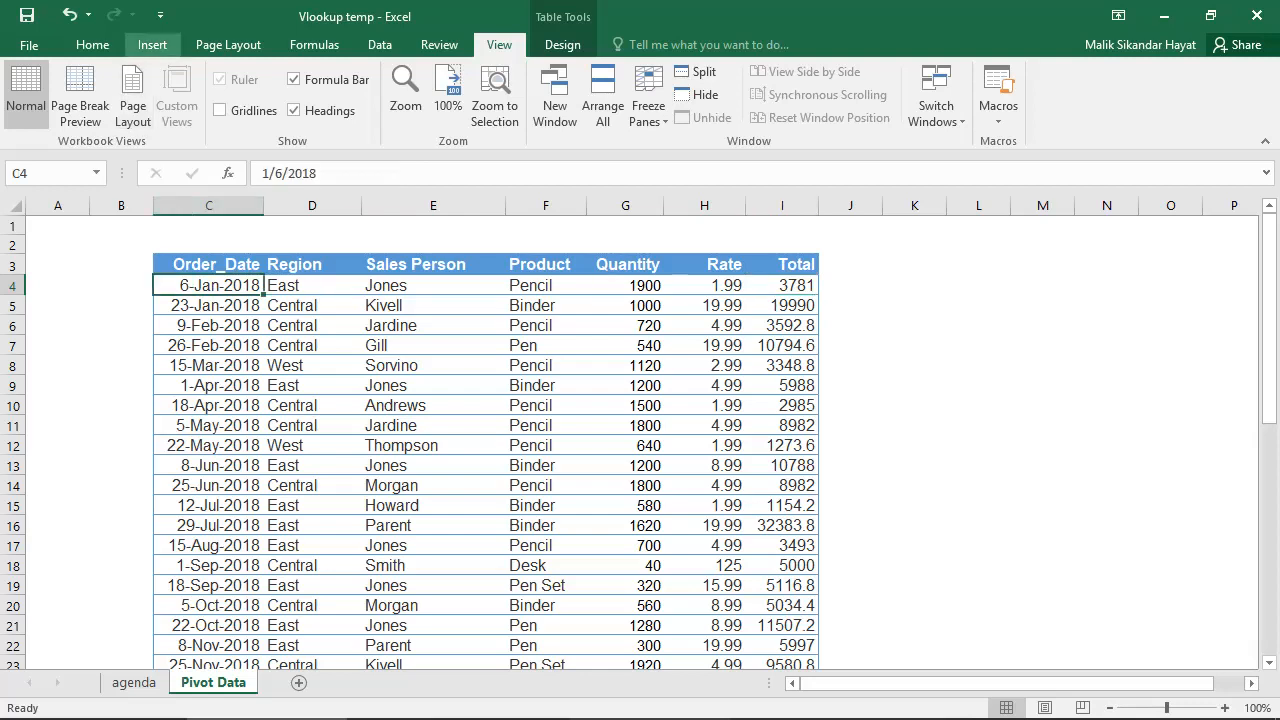
pyautogui.click(152, 44)
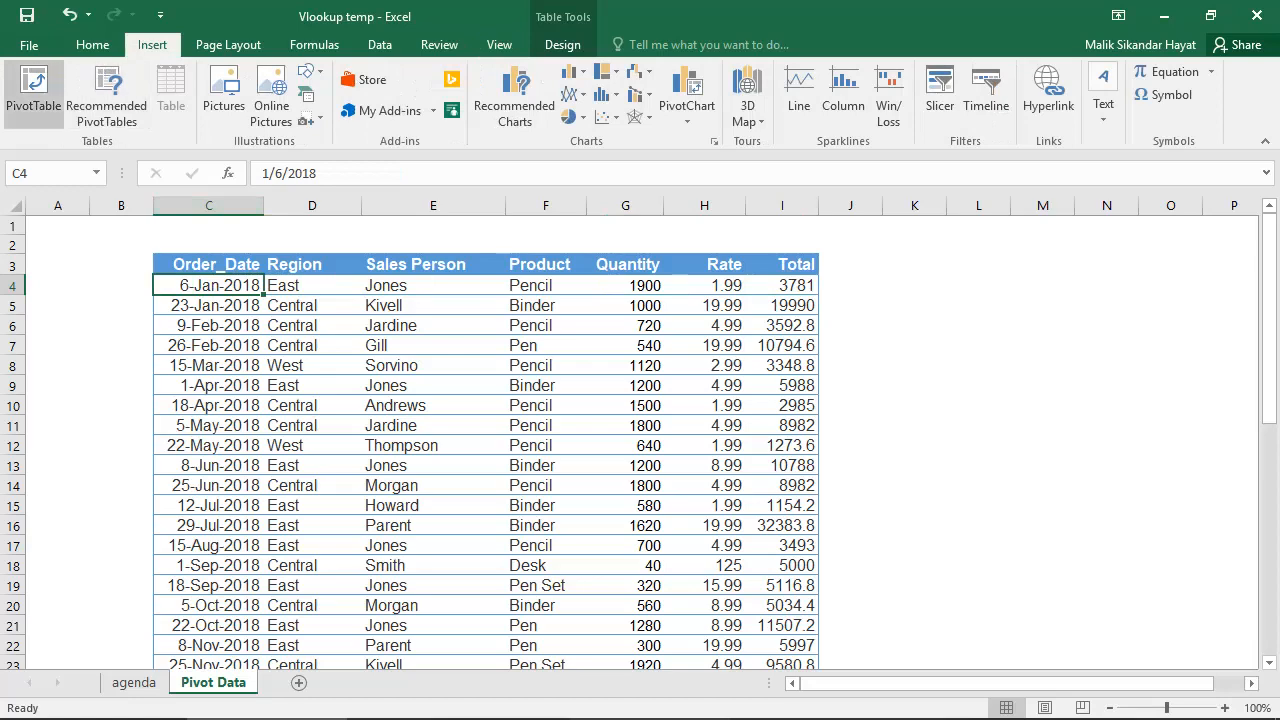
pyautogui.click(33, 92)
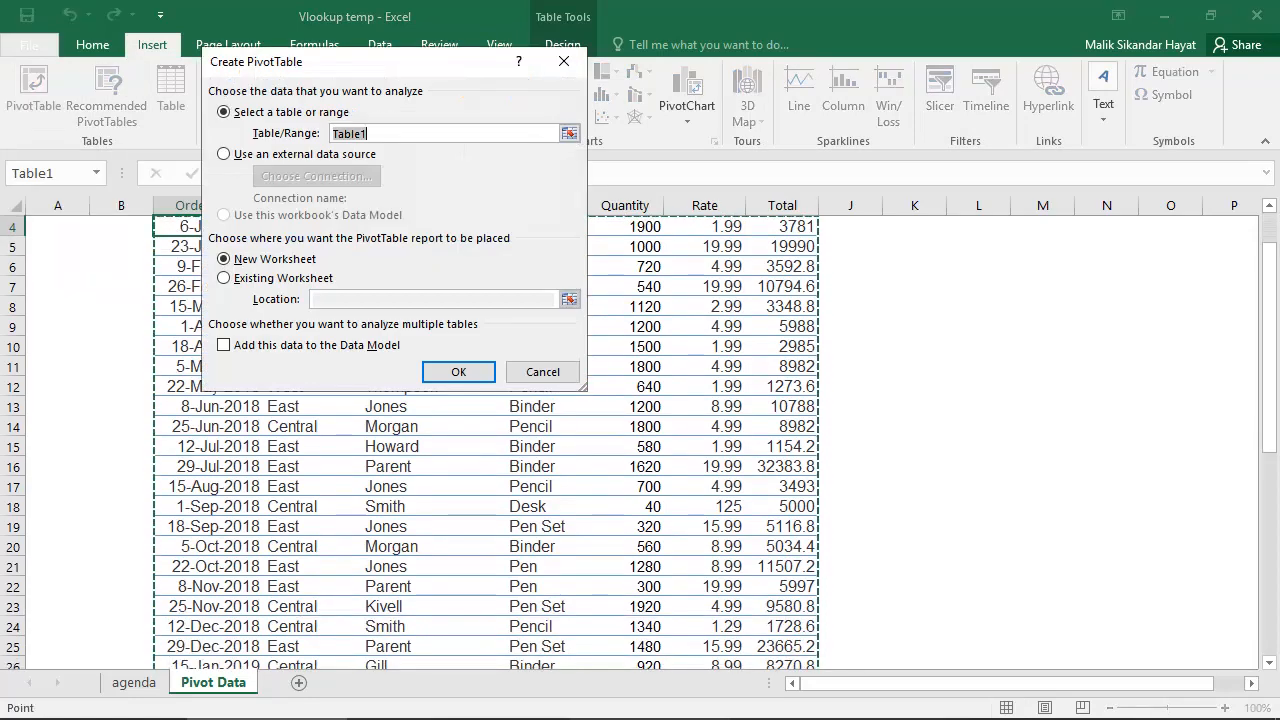
pyautogui.click(782, 446)
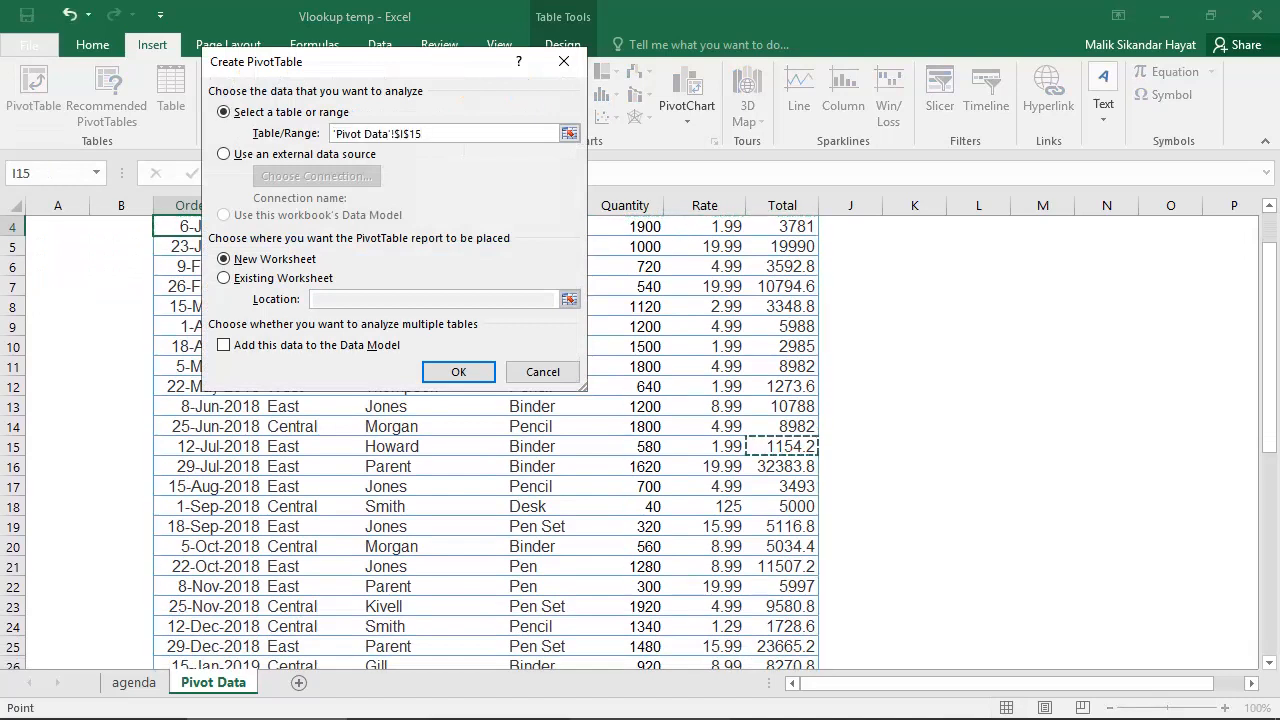
pyautogui.click(543, 371)
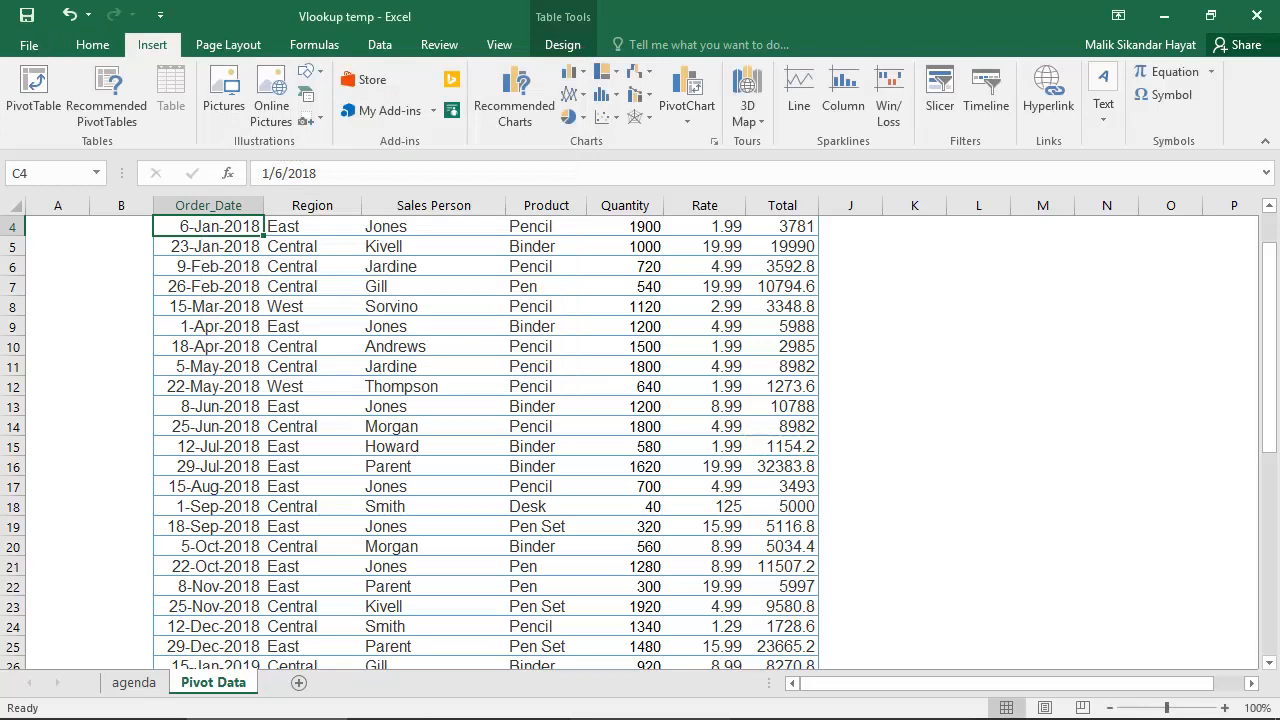
# Create a pivot table from Table1 on a new worksheet.
pyautogui.click(33, 90)
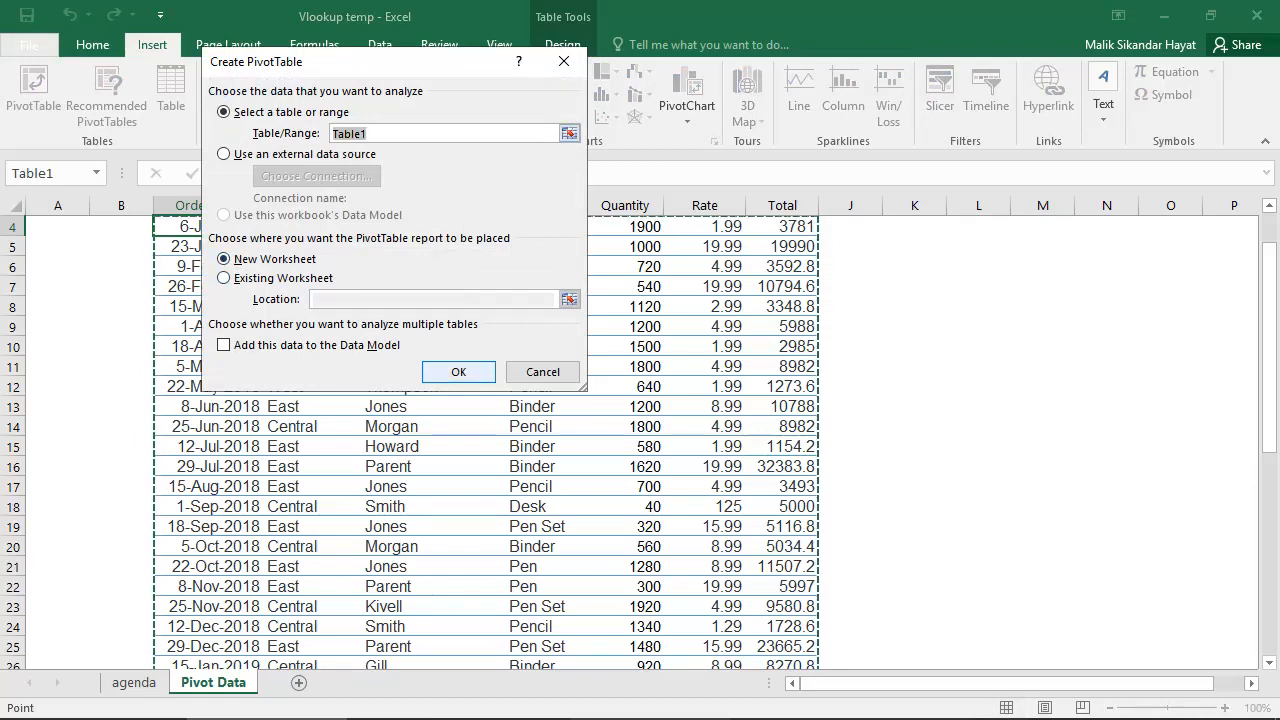
pyautogui.press('Return')
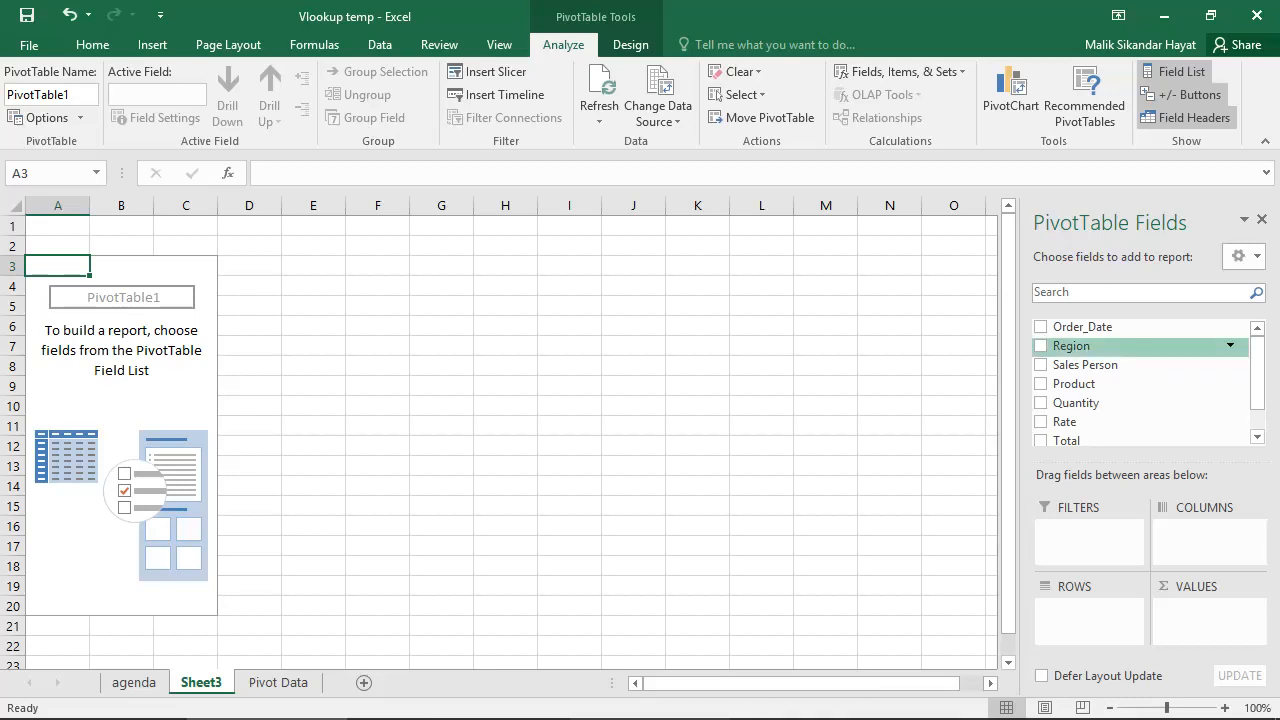
# Set Region as the pivot table's row field and Total as its value field, summarized by Sum.
pyautogui.moveTo(1072, 346); pyautogui.dragTo(1088, 612)
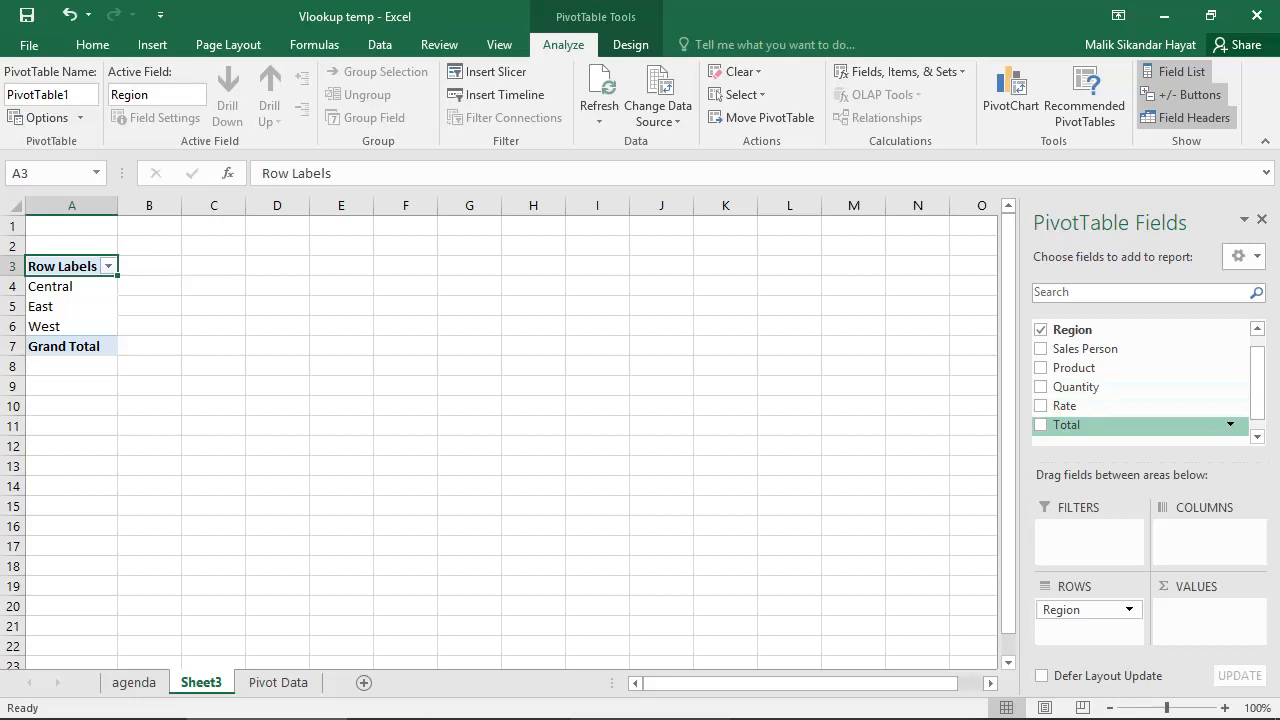
pyautogui.moveTo(1066, 424); pyautogui.dragTo(1205, 610)
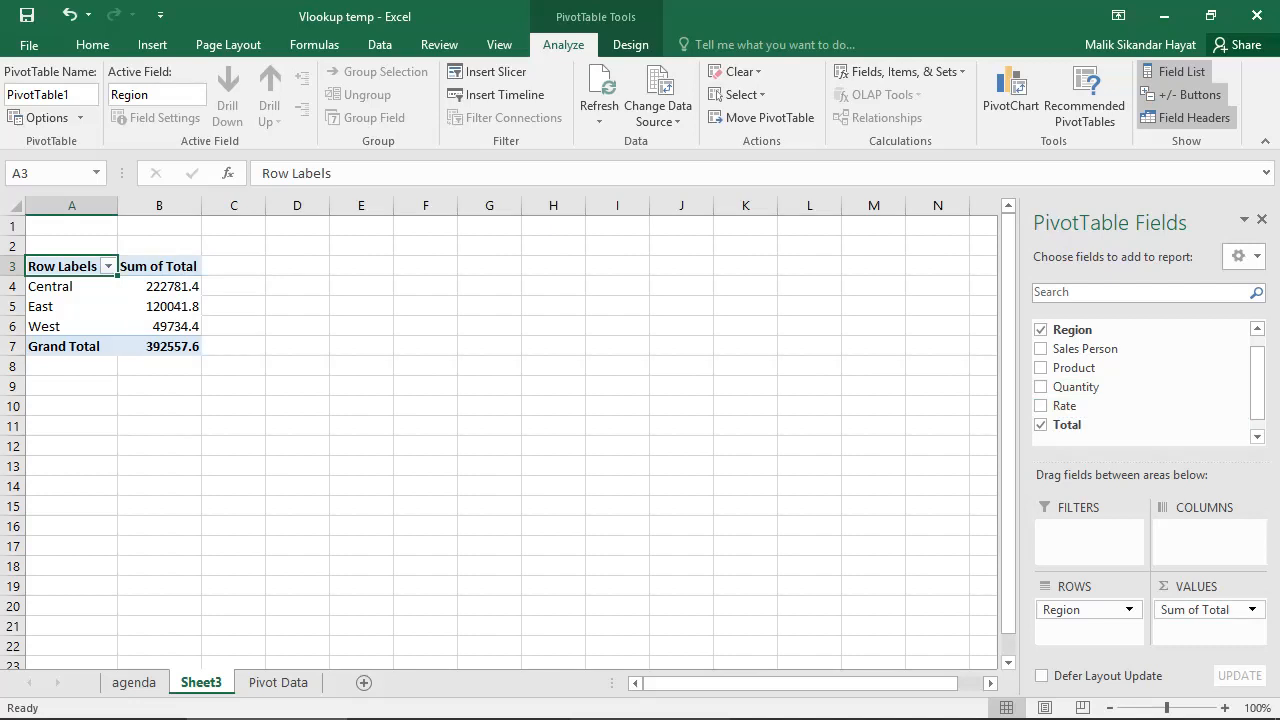
pyautogui.click(1251, 609)
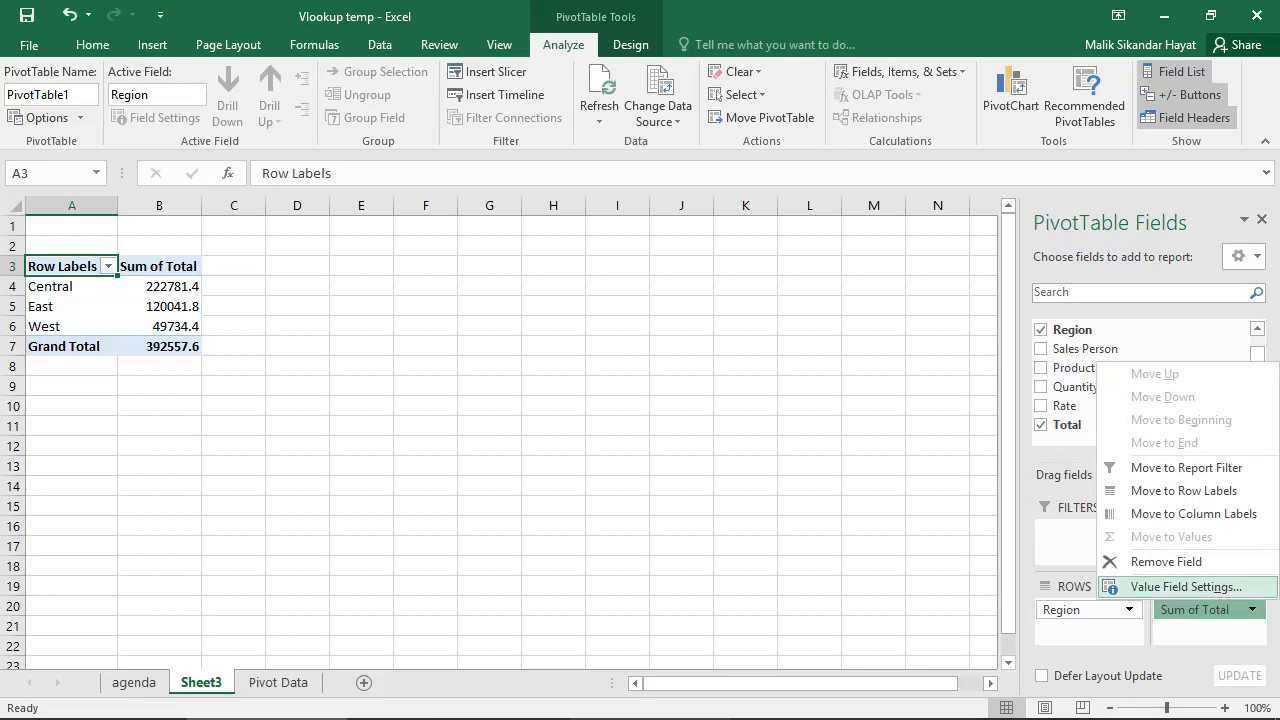
pyautogui.click(1186, 587)
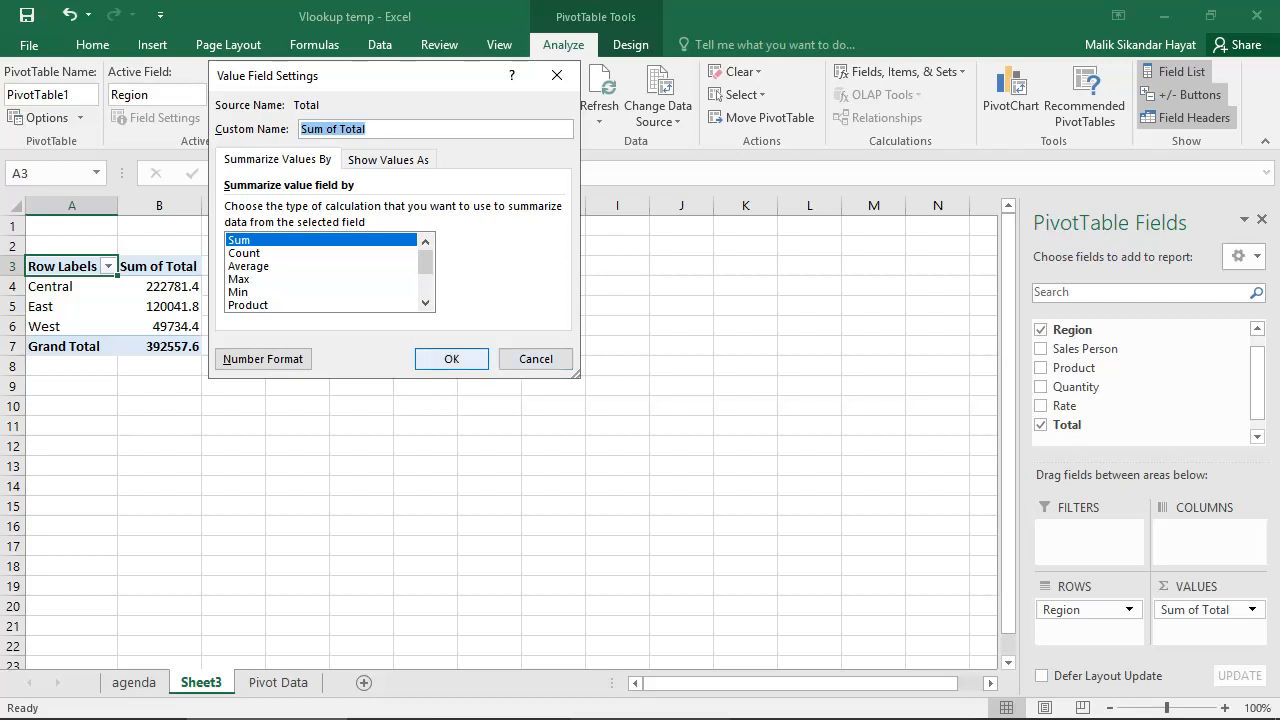
pyautogui.press('Return')
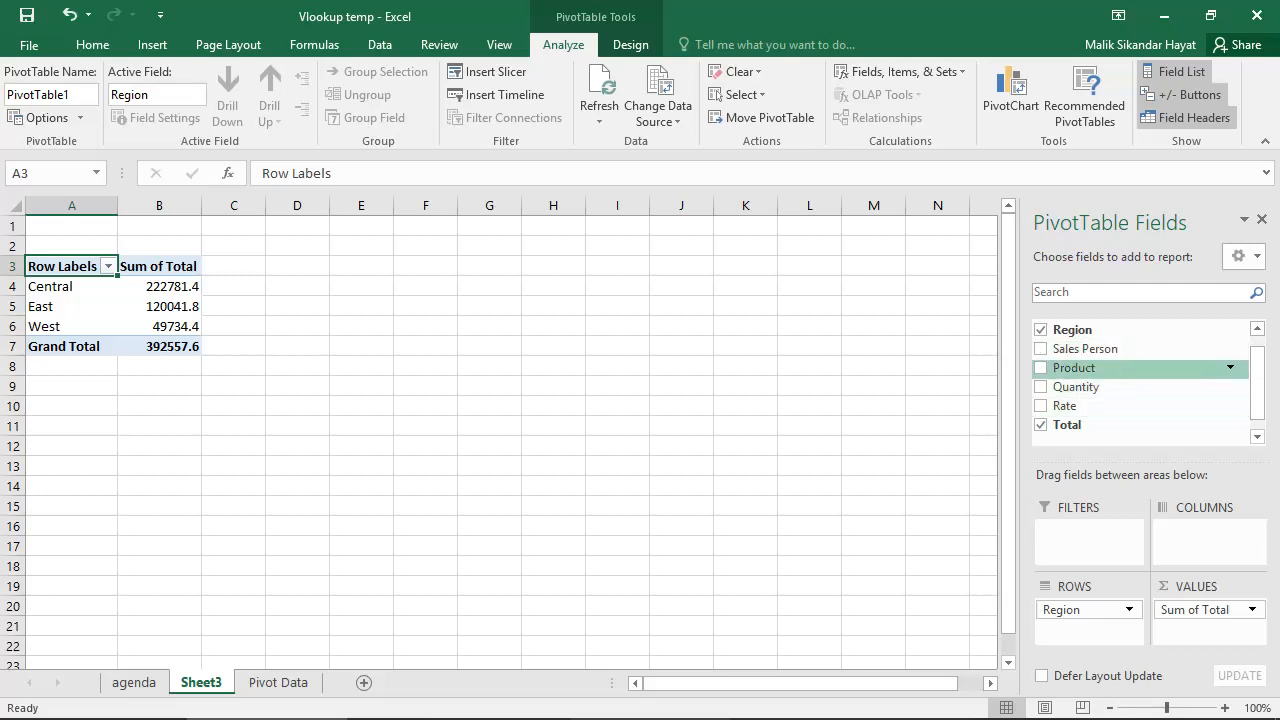
# Set Product as the column field and check the Central region's Binder amount and grand total.
pyautogui.moveTo(1074, 368); pyautogui.dragTo(1203, 535)
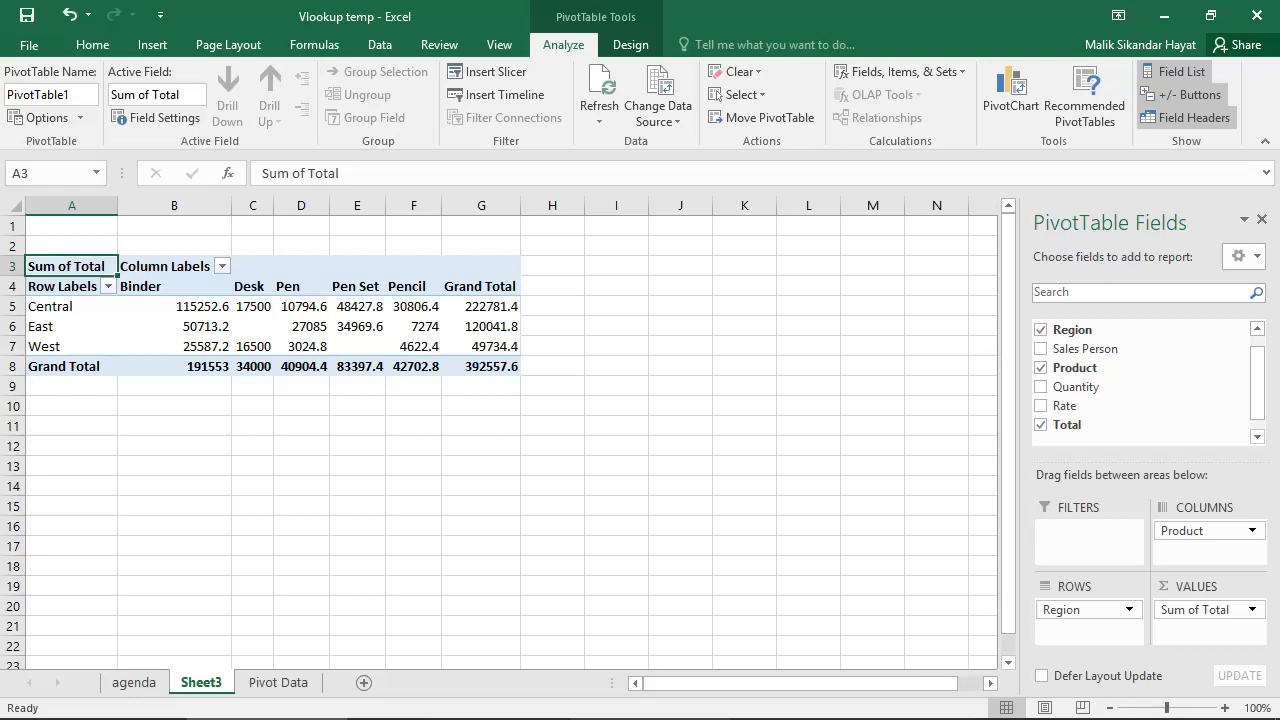
pyautogui.click(45, 306)
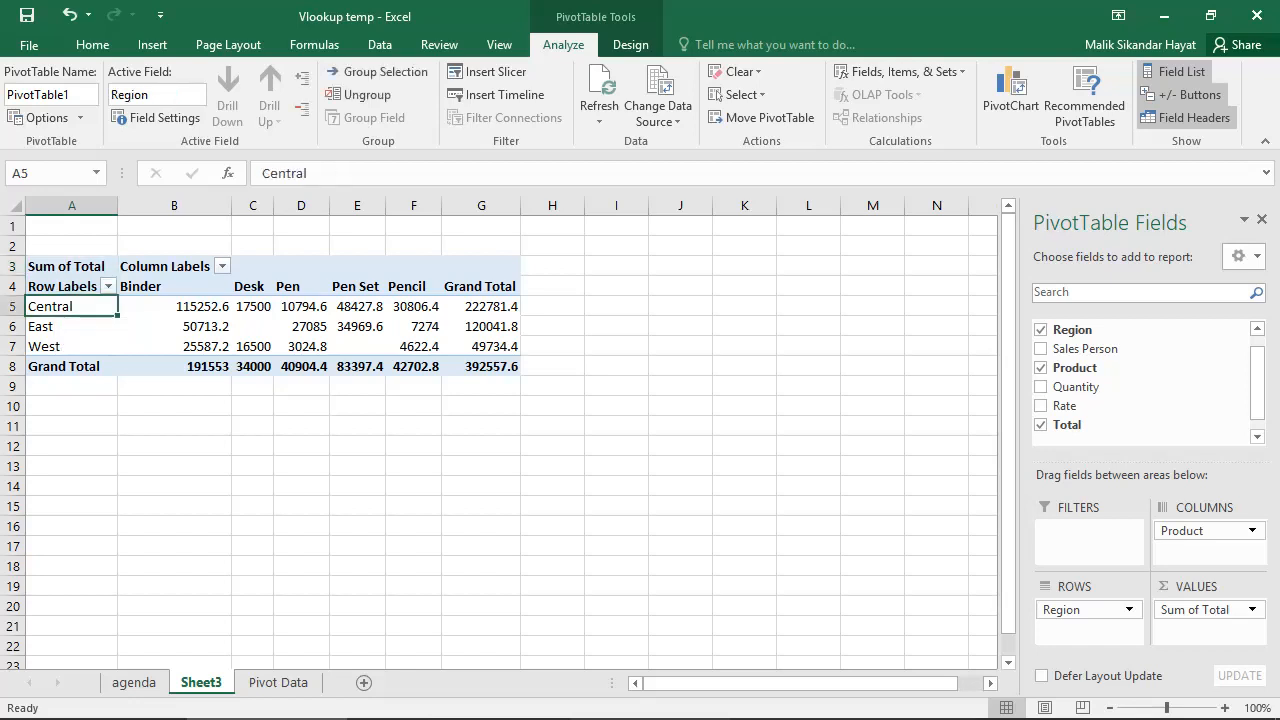
pyautogui.click(168, 287)
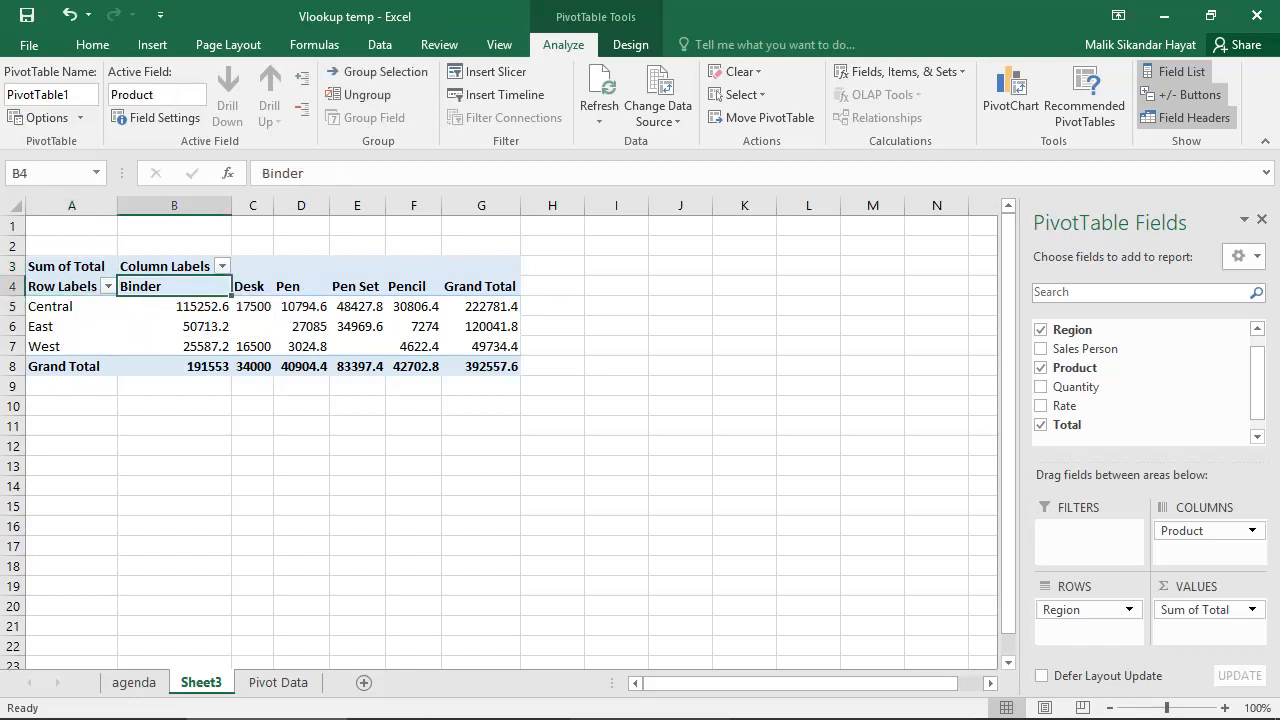
pyautogui.click(176, 306)
pyautogui.click(478, 306)
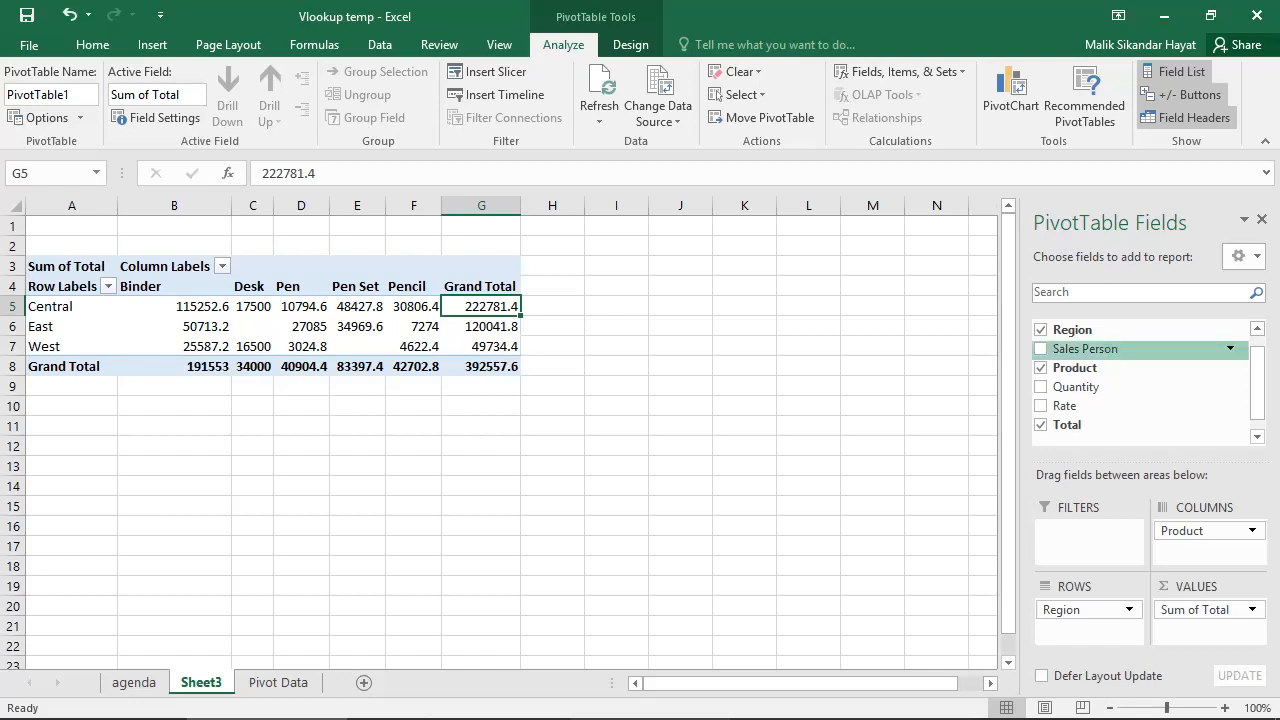
# Add Sales Person as a report filter, enable multiple-item selection and keep only the first listed salesperson.
pyautogui.moveTo(1085, 349); pyautogui.dragTo(1089, 540)
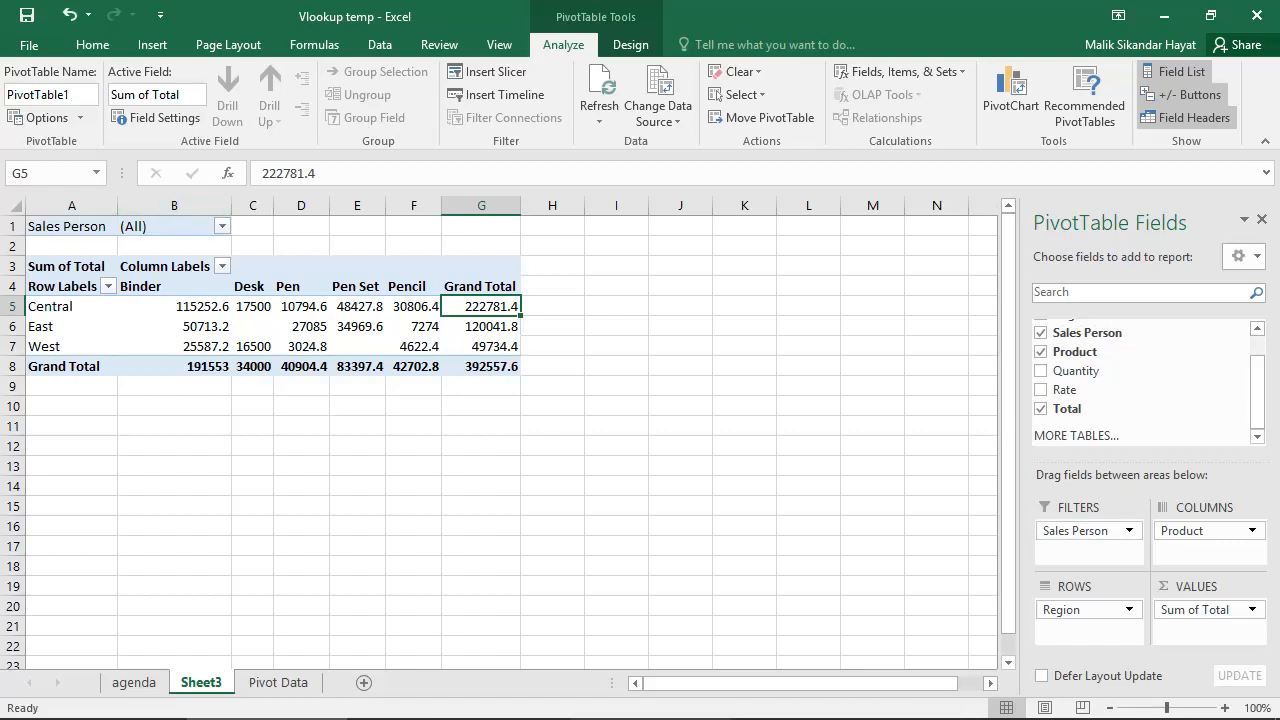
pyautogui.click(222, 227)
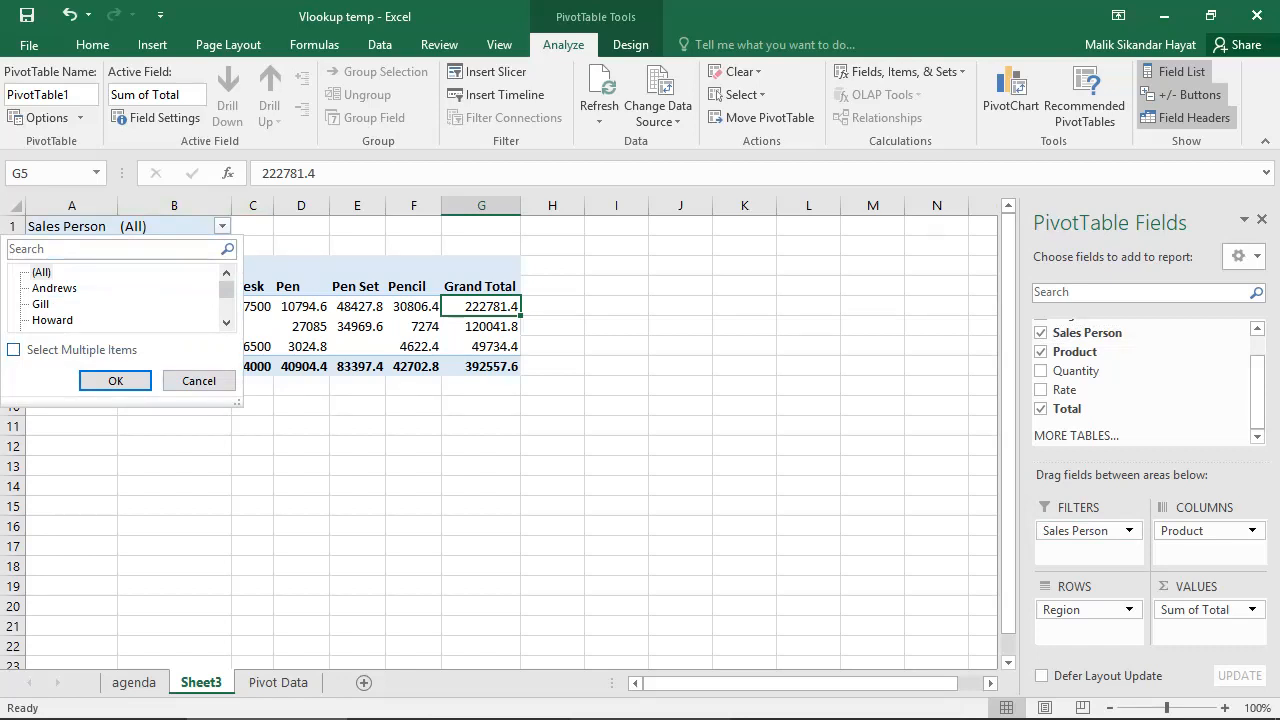
pyautogui.click(13, 349)
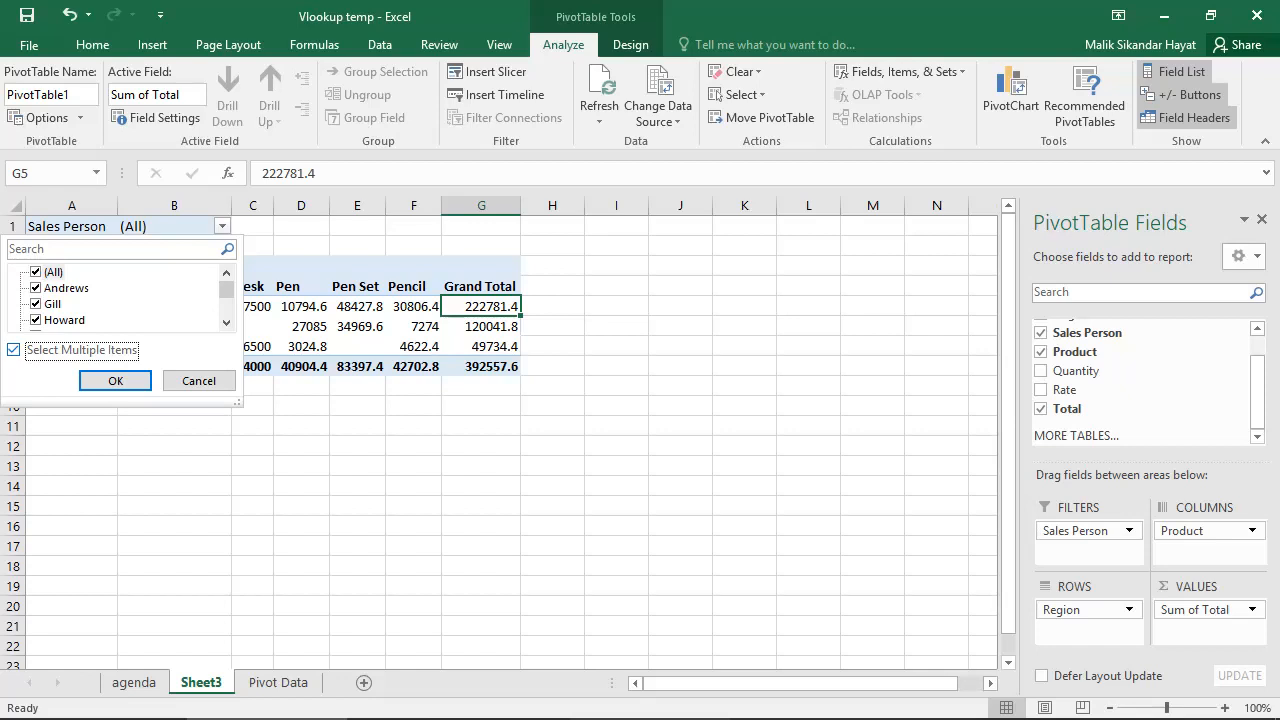
pyautogui.click(36, 272)
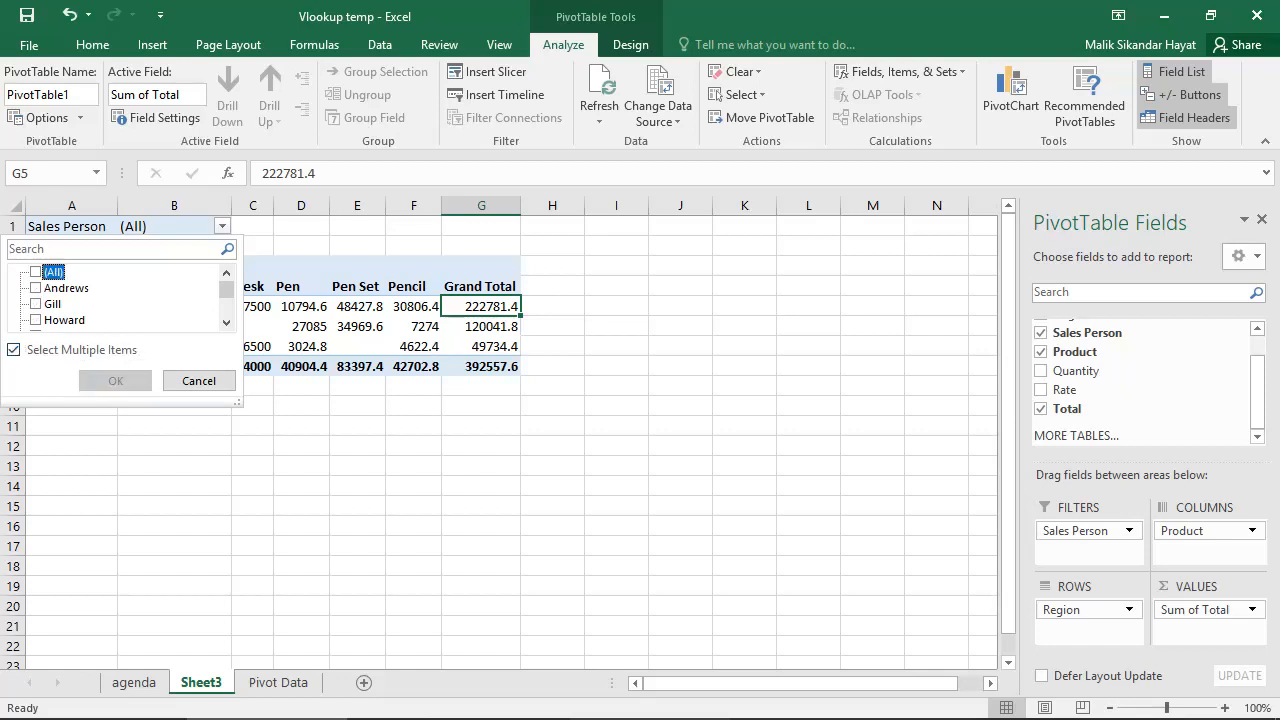
pyautogui.moveTo(227, 289)
pyautogui.mouseDown()
pyautogui.moveTo(227, 307)
pyautogui.moveTo(227, 289)
pyautogui.mouseUp()
pyautogui.click(36, 288)
pyautogui.click(116, 381)
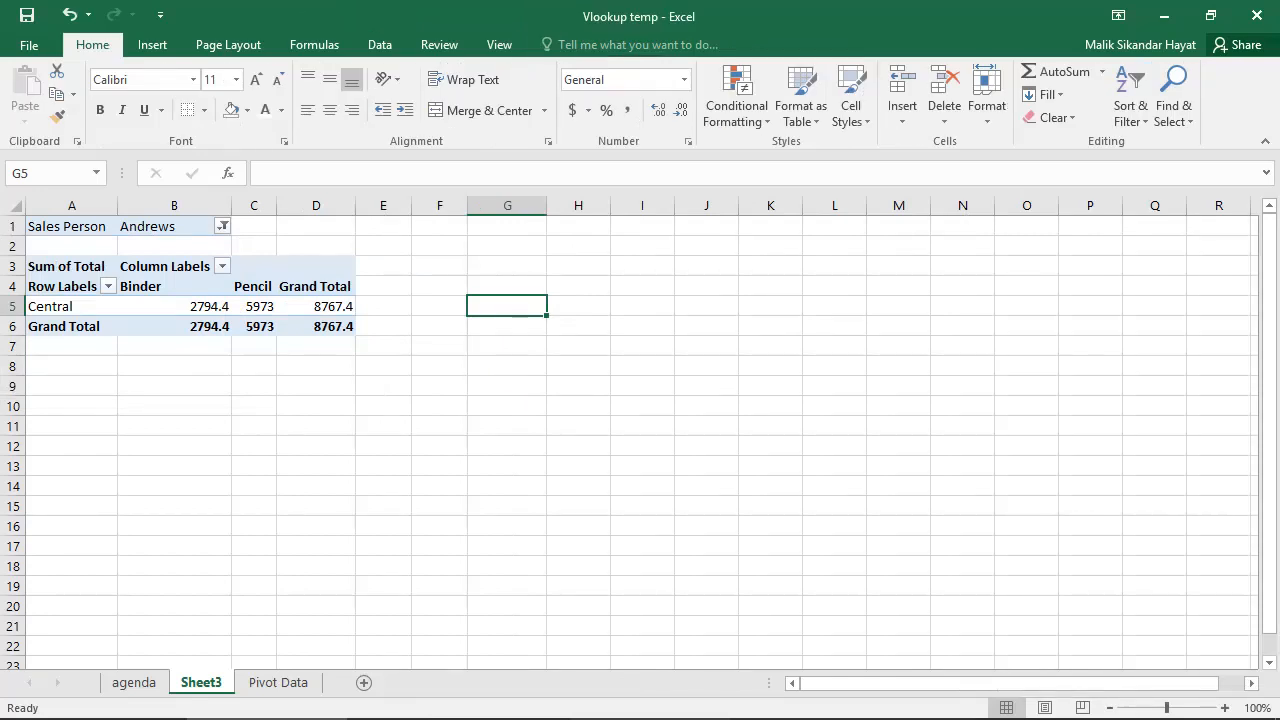
# Examine the Central region's Binder and Pencil amounts in the filtered pivot table.
pyautogui.moveTo(172, 304)
pyautogui.moveTo(262, 306)
pyautogui.click(178, 306)
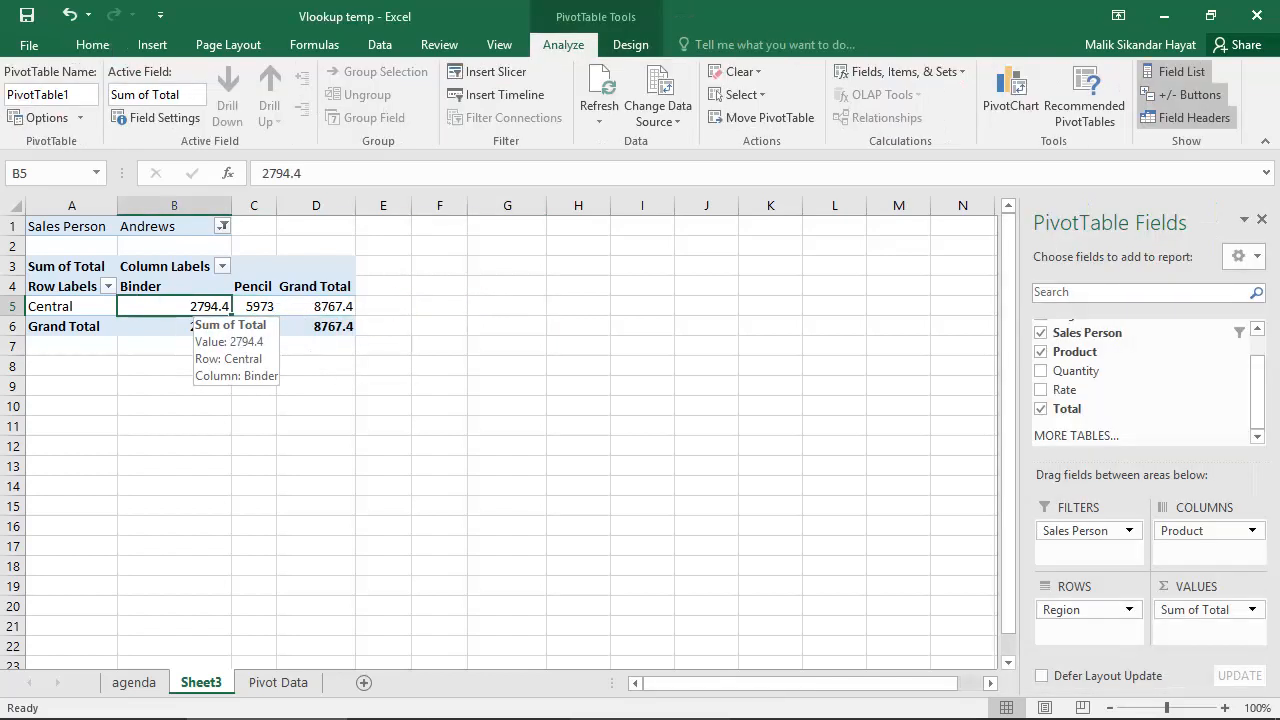
pyautogui.click(507, 346)
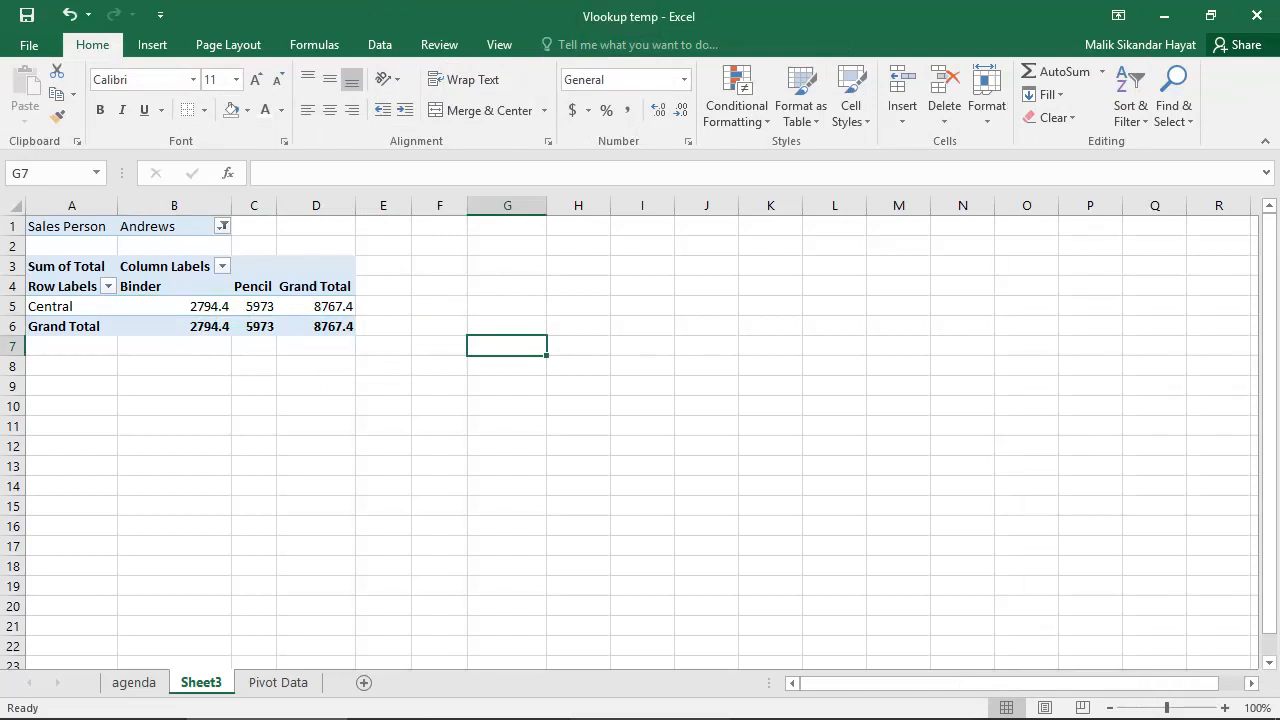
# Refresh the pivot table's data.
pyautogui.click(316, 287)
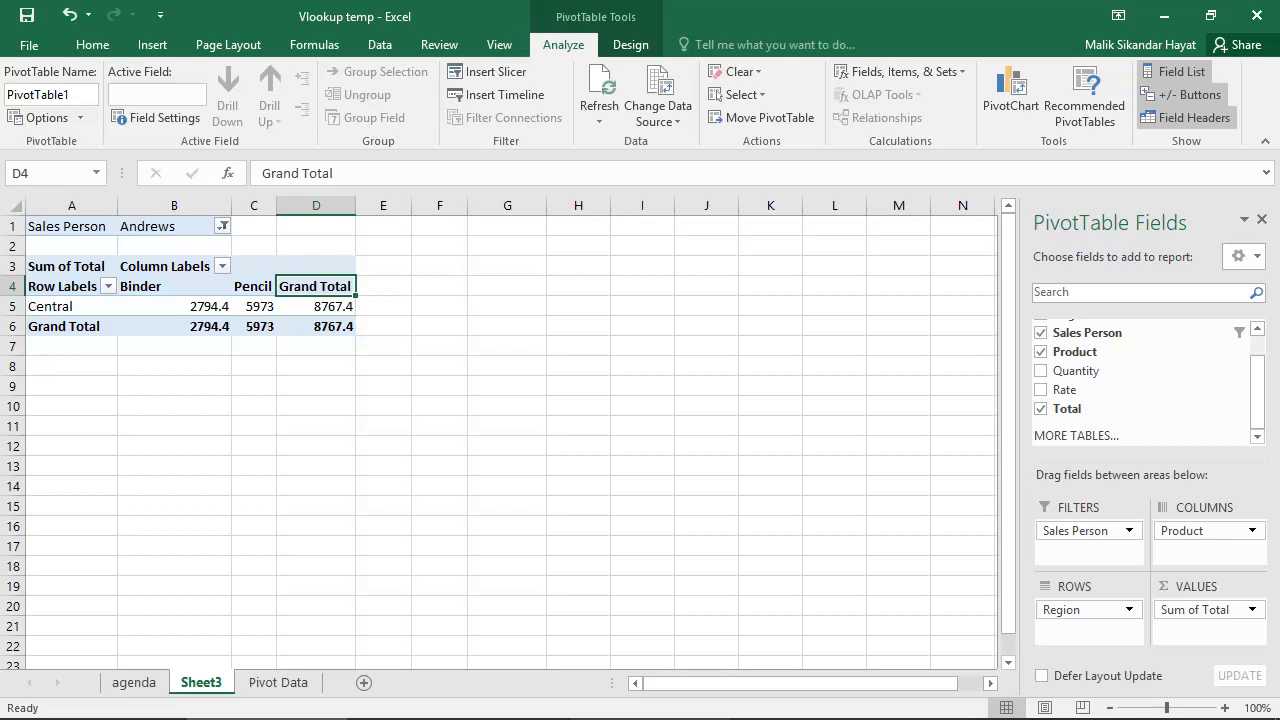
pyautogui.click(316, 266)
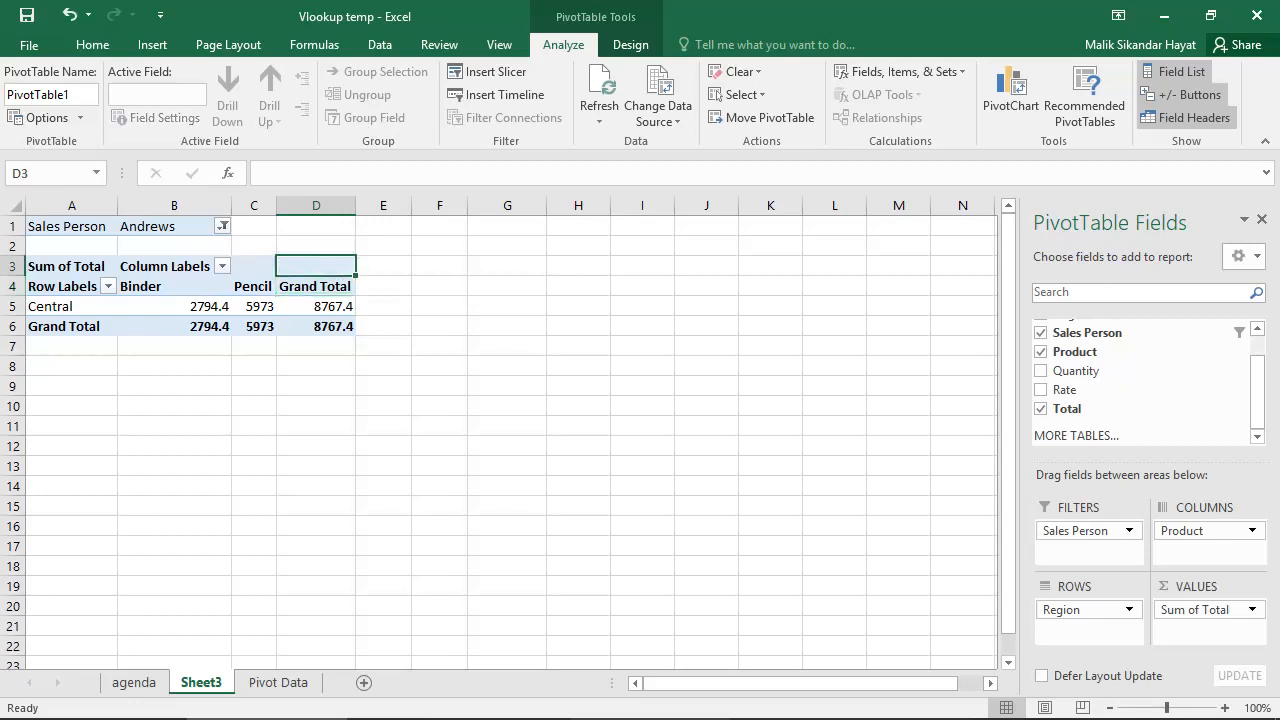
pyautogui.rightClick(293, 268)
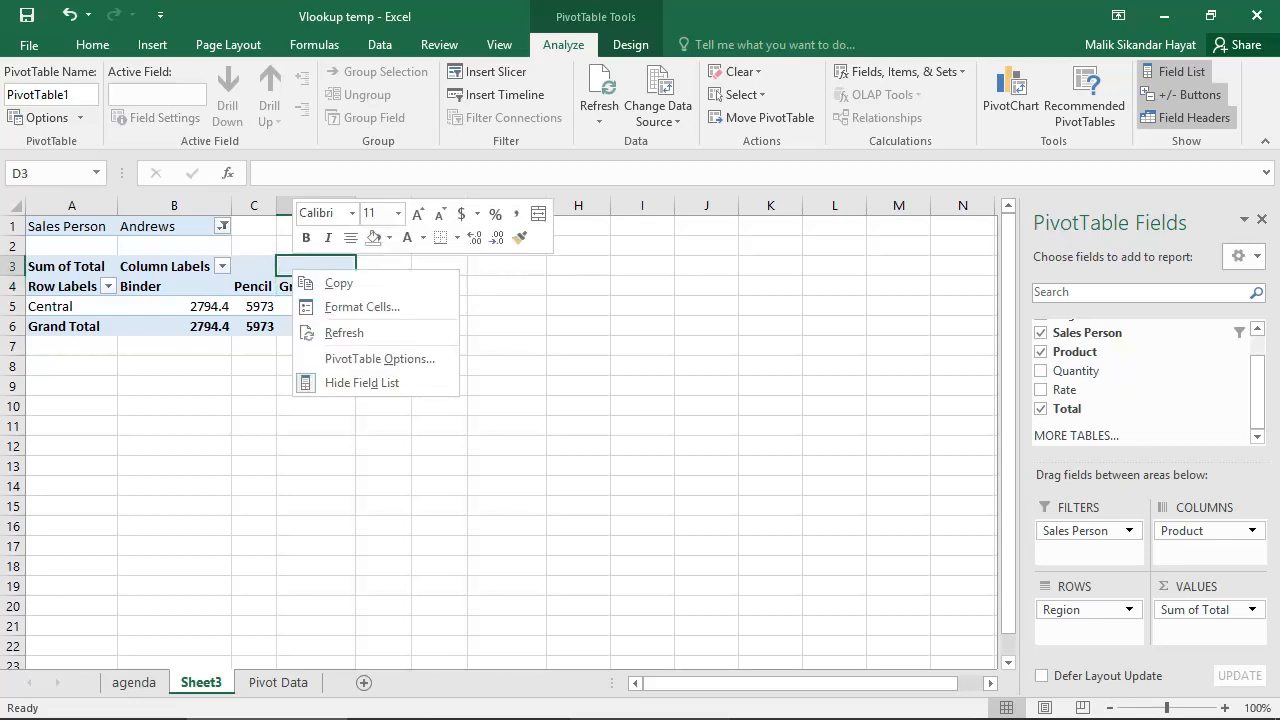
pyautogui.click(344, 332)
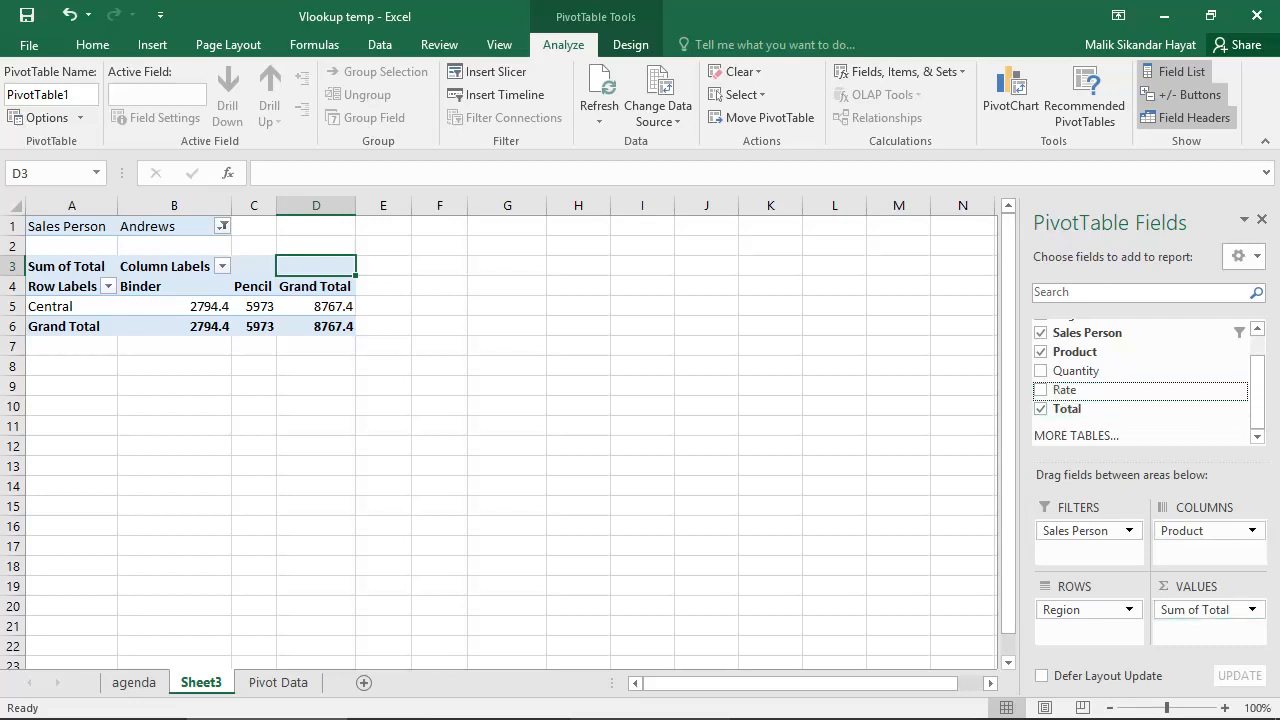
# Add Rate to the pivot table's values above Sum of Total and summarize it by Average.
pyautogui.moveTo(1065, 390); pyautogui.dragTo(1197, 603)
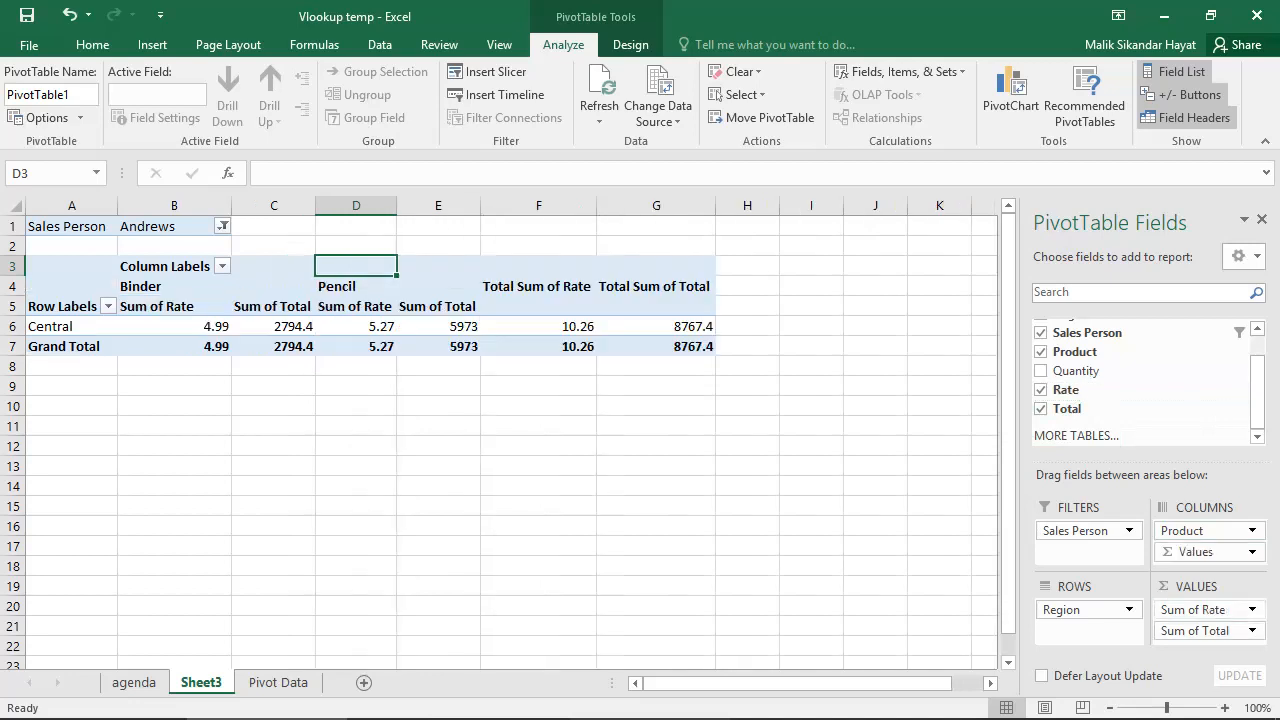
pyautogui.click(1197, 609)
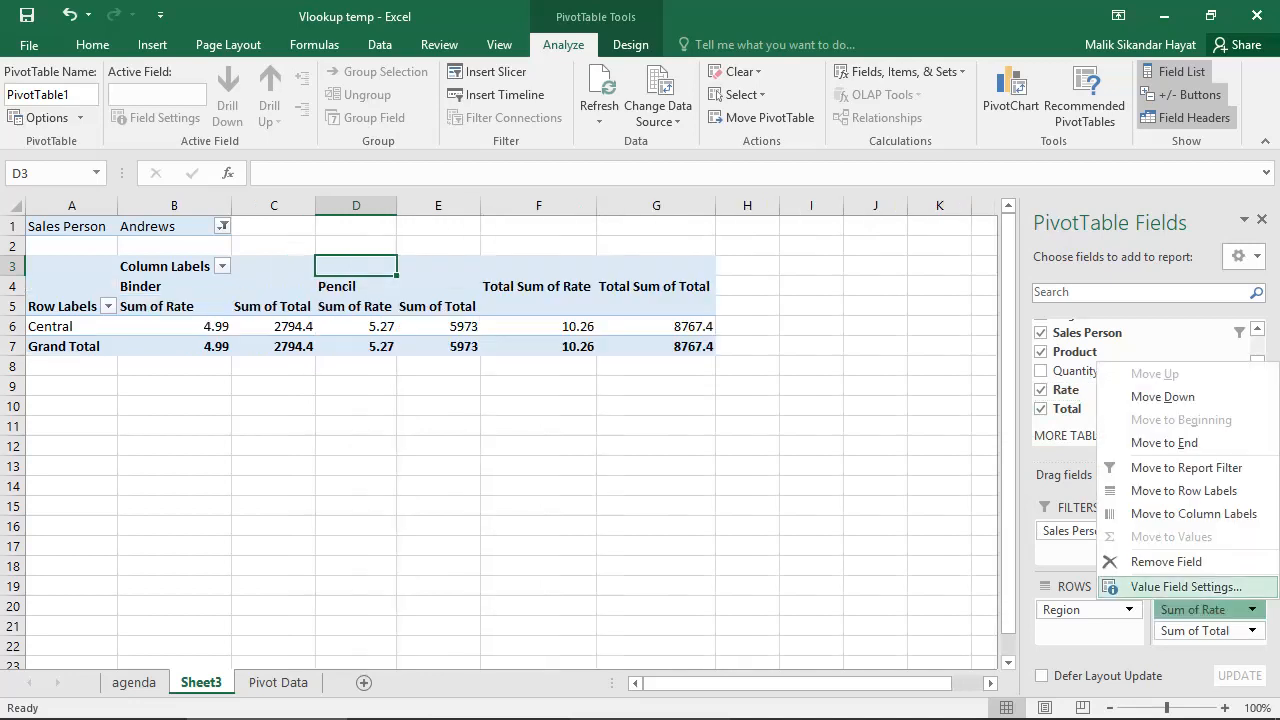
pyautogui.click(1110, 588)
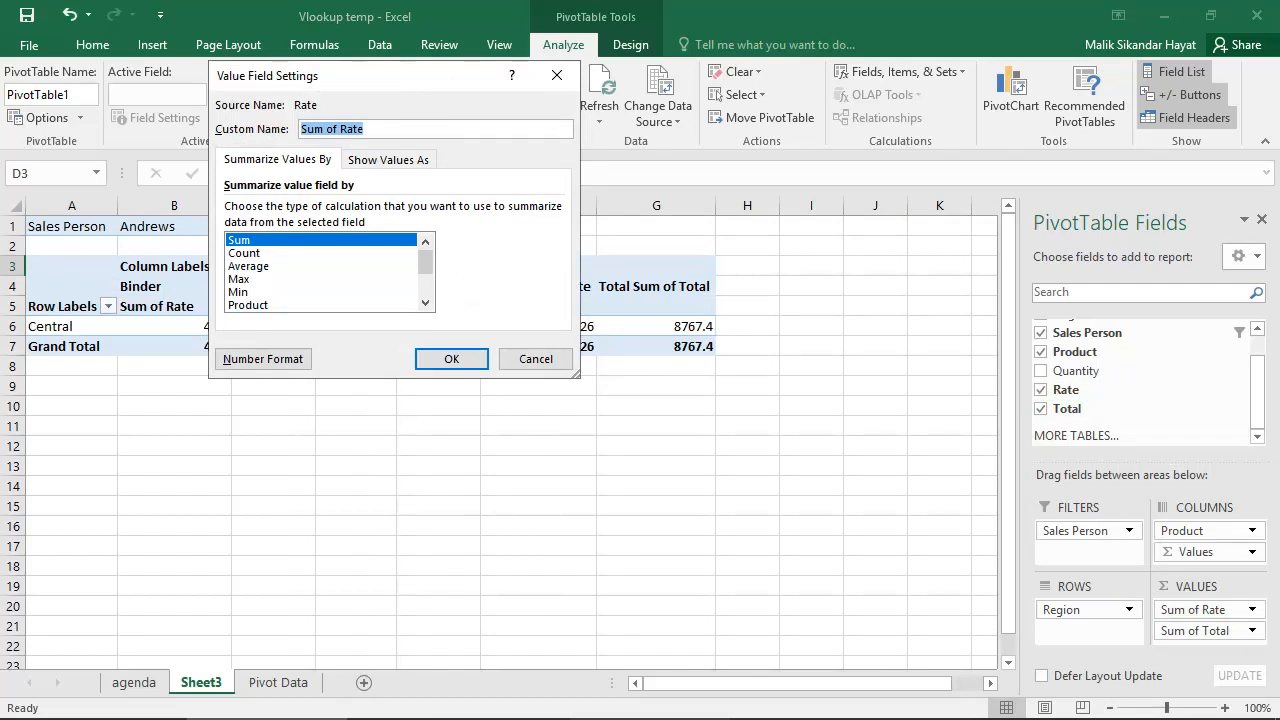
pyautogui.click(250, 266)
pyautogui.click(451, 358)
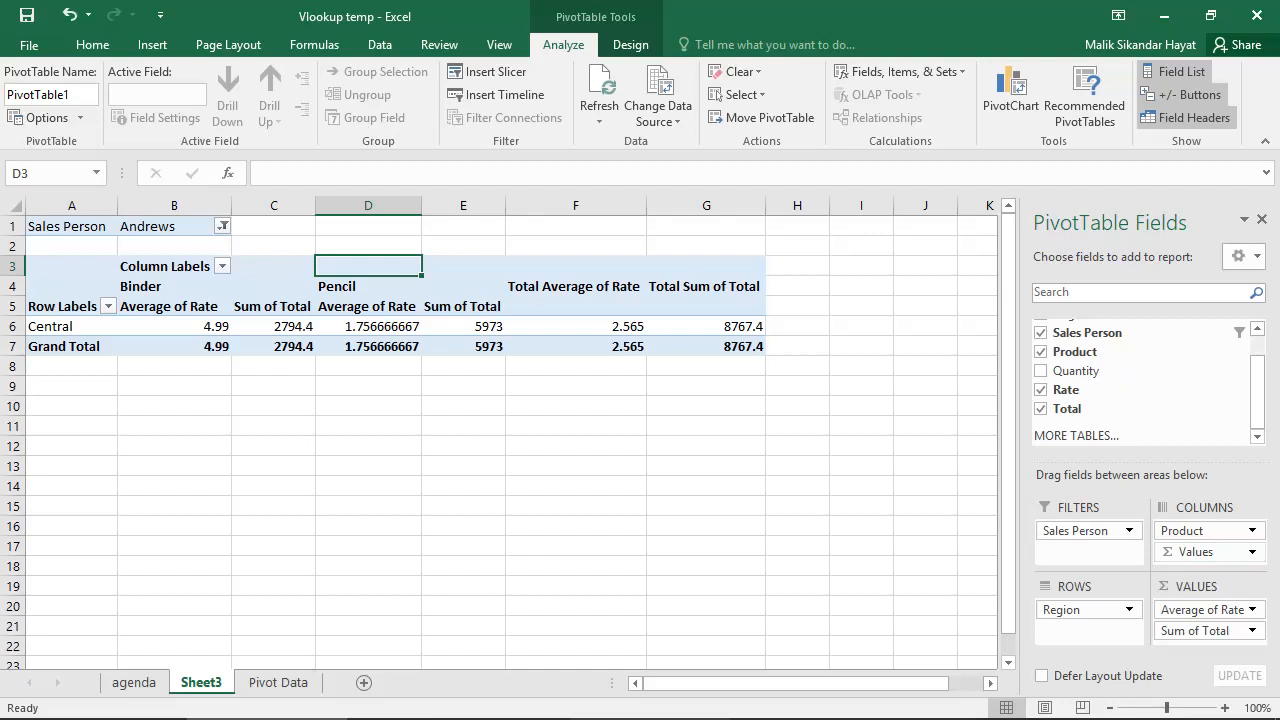
# Remove the combined Values field from the pivot table's columns and add Quantity to the values area as a sum.
pyautogui.click(1212, 552)
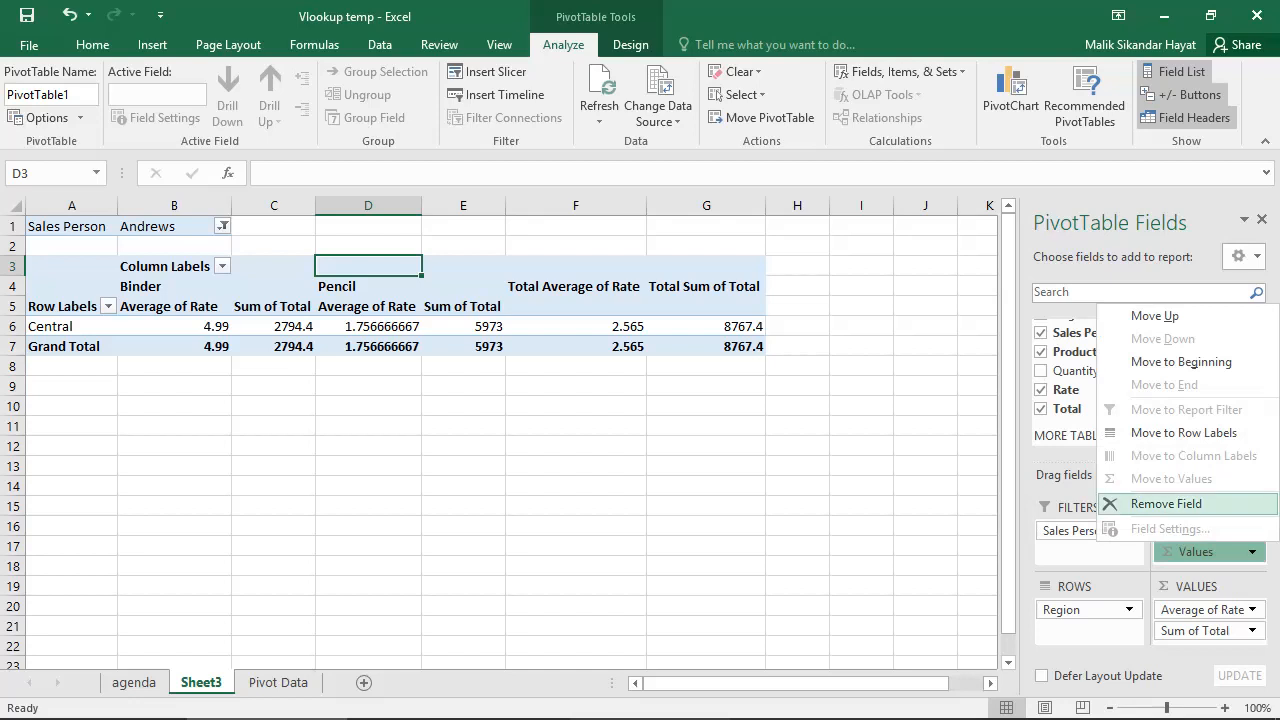
pyautogui.click(1166, 503)
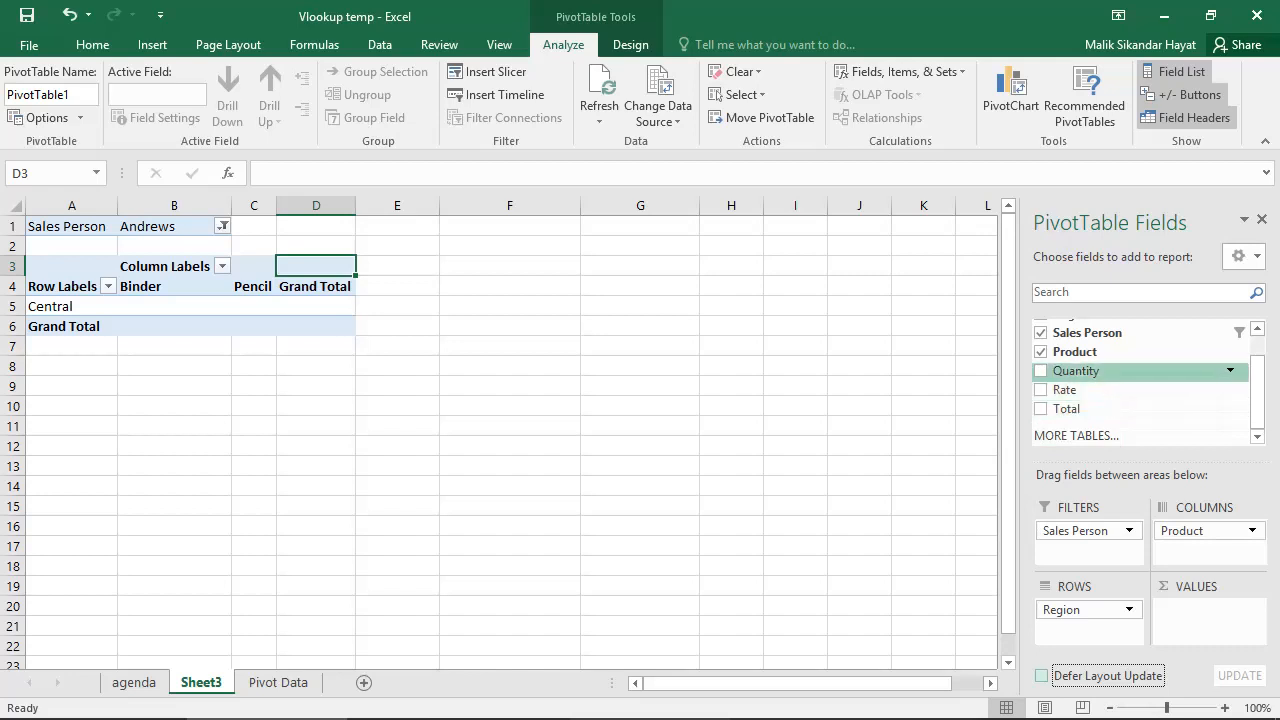
pyautogui.moveTo(1080, 371); pyautogui.dragTo(1205, 612)
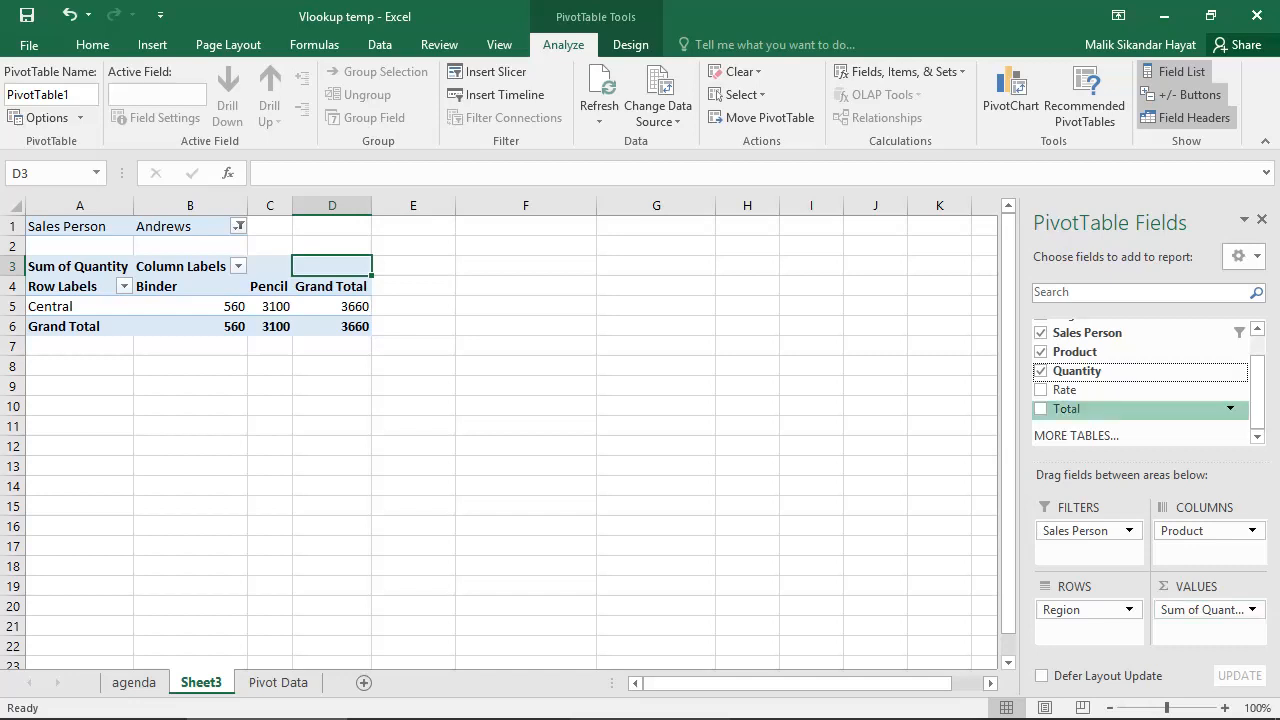
# Add Order_Date to the pivot table's rows above Region, grouped by years and quarters.
pyautogui.scroll(2, 1257, 392)
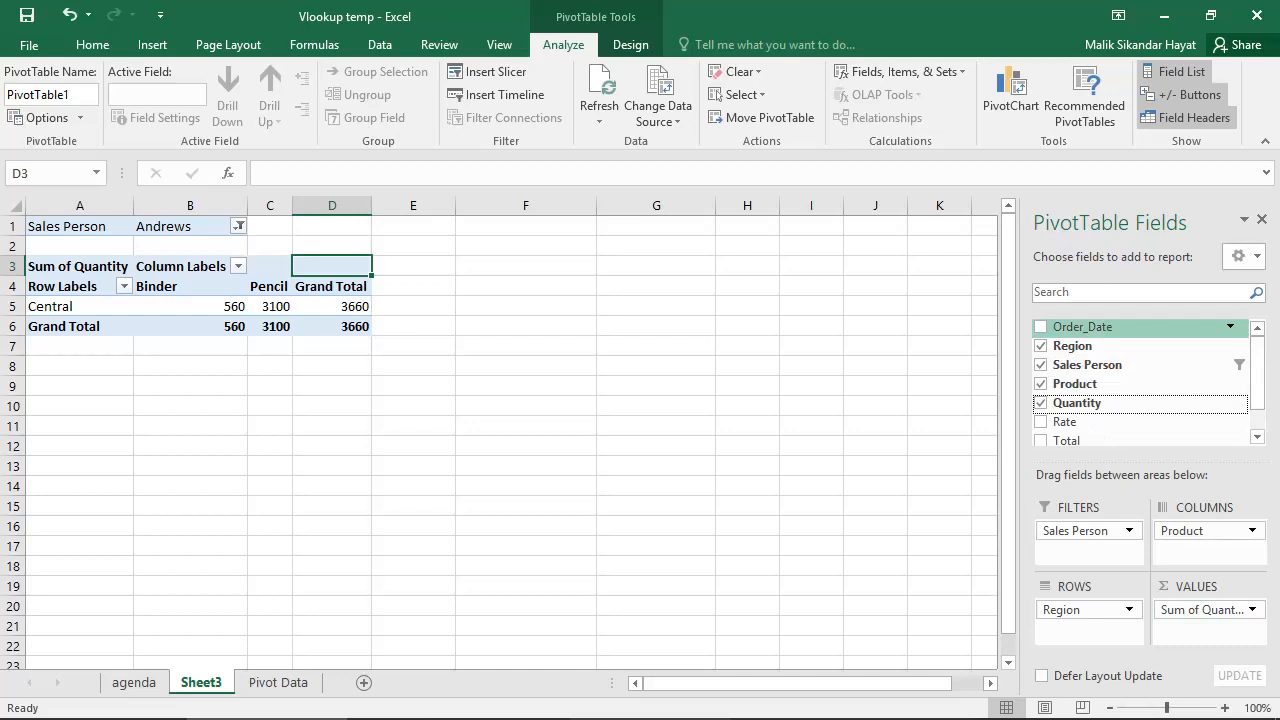
pyautogui.scroll(-1, 1140, 330)
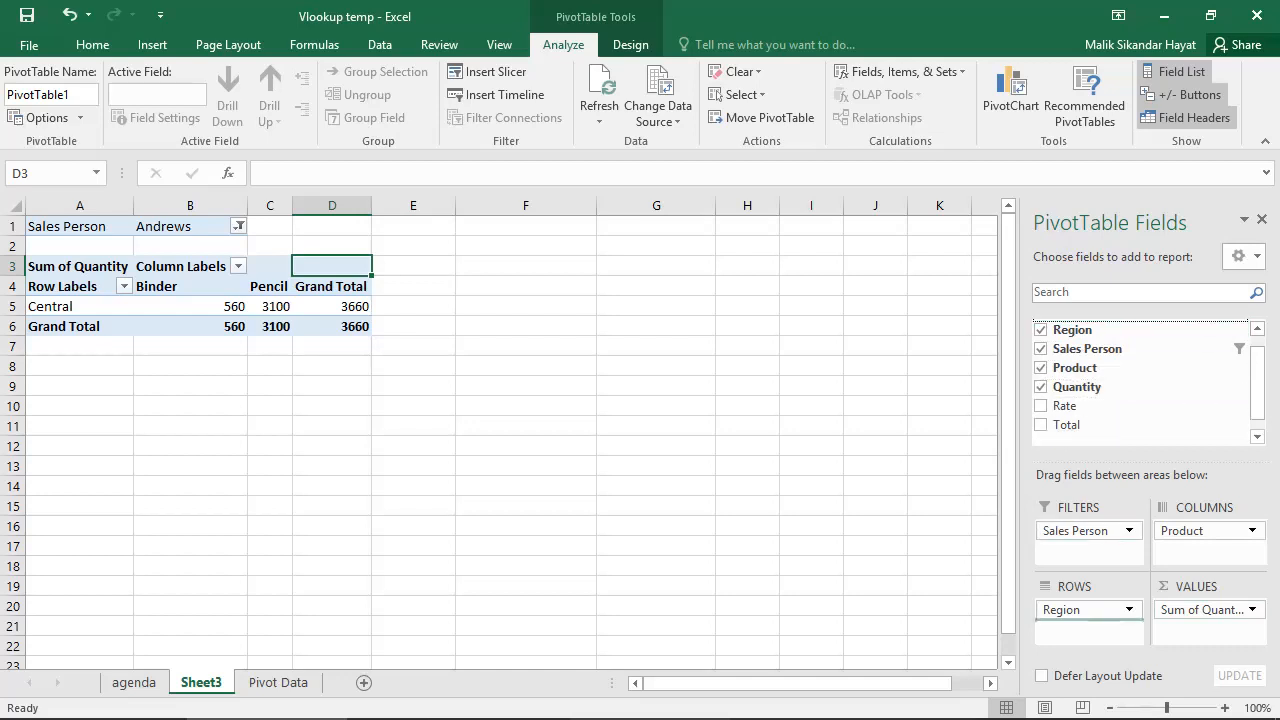
pyautogui.moveTo(1085, 329); pyautogui.dragTo(1086, 604)
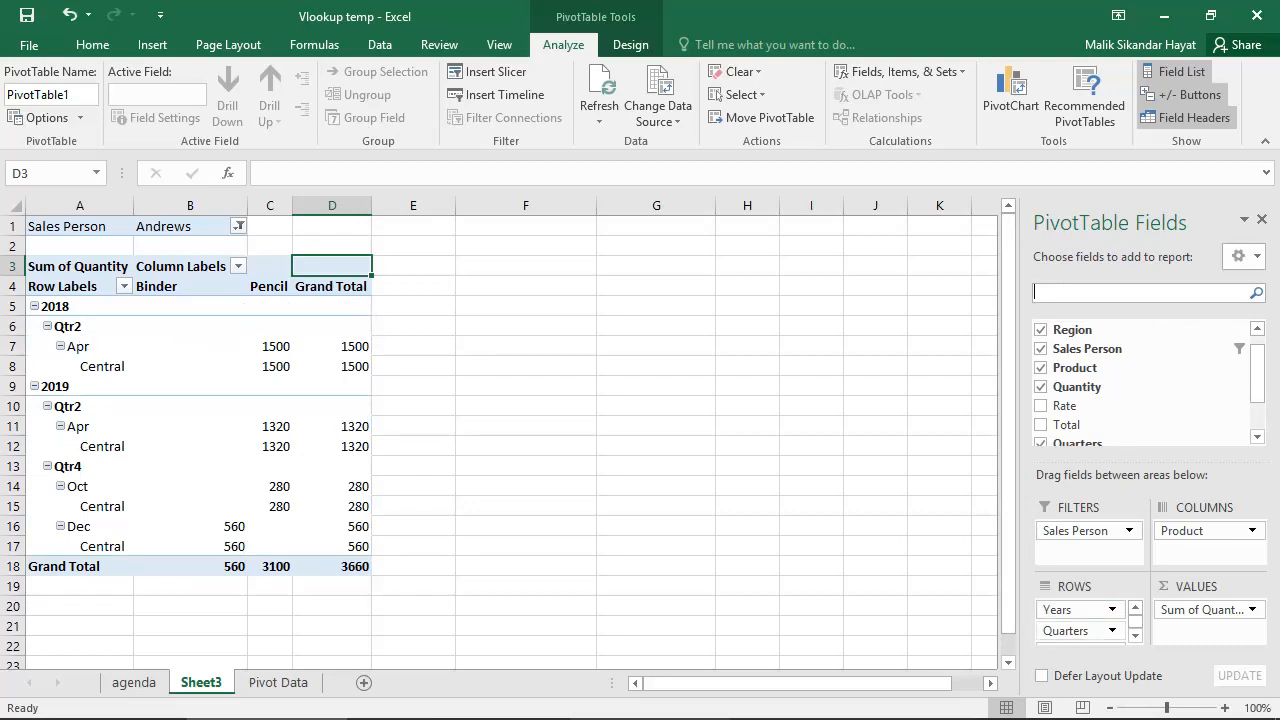
pyautogui.click(1112, 631)
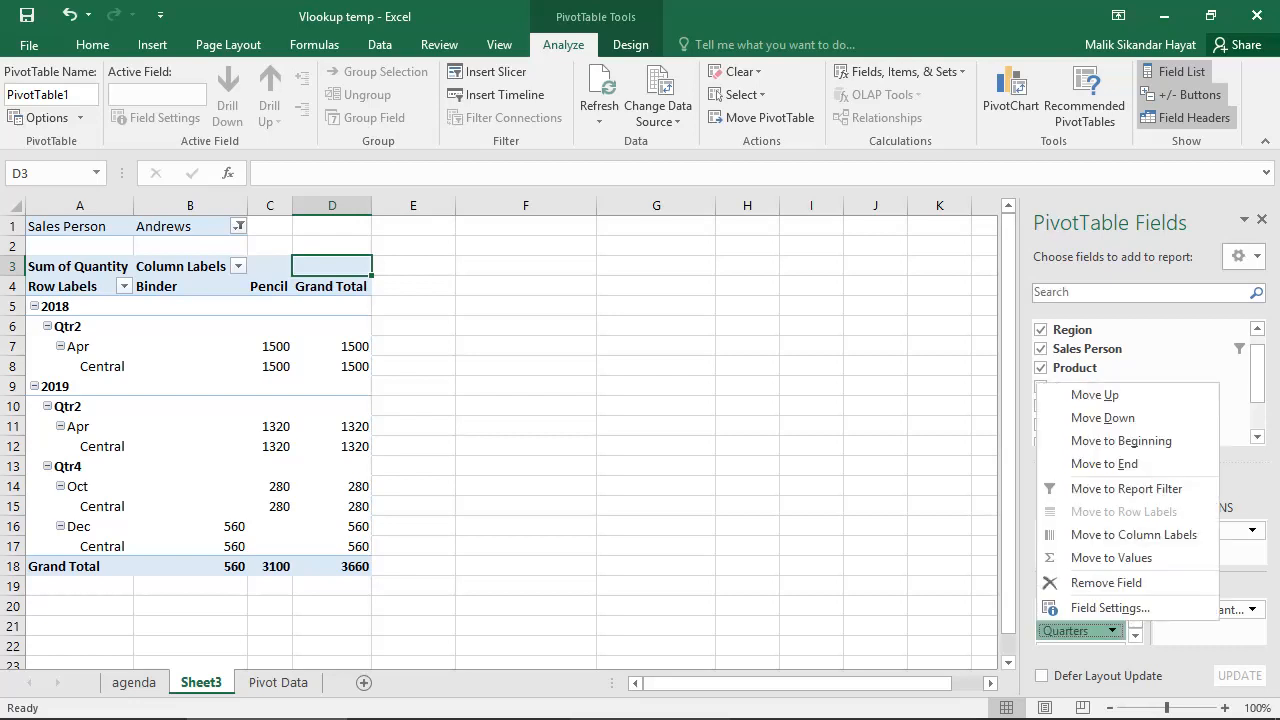
pyautogui.click(1110, 607)
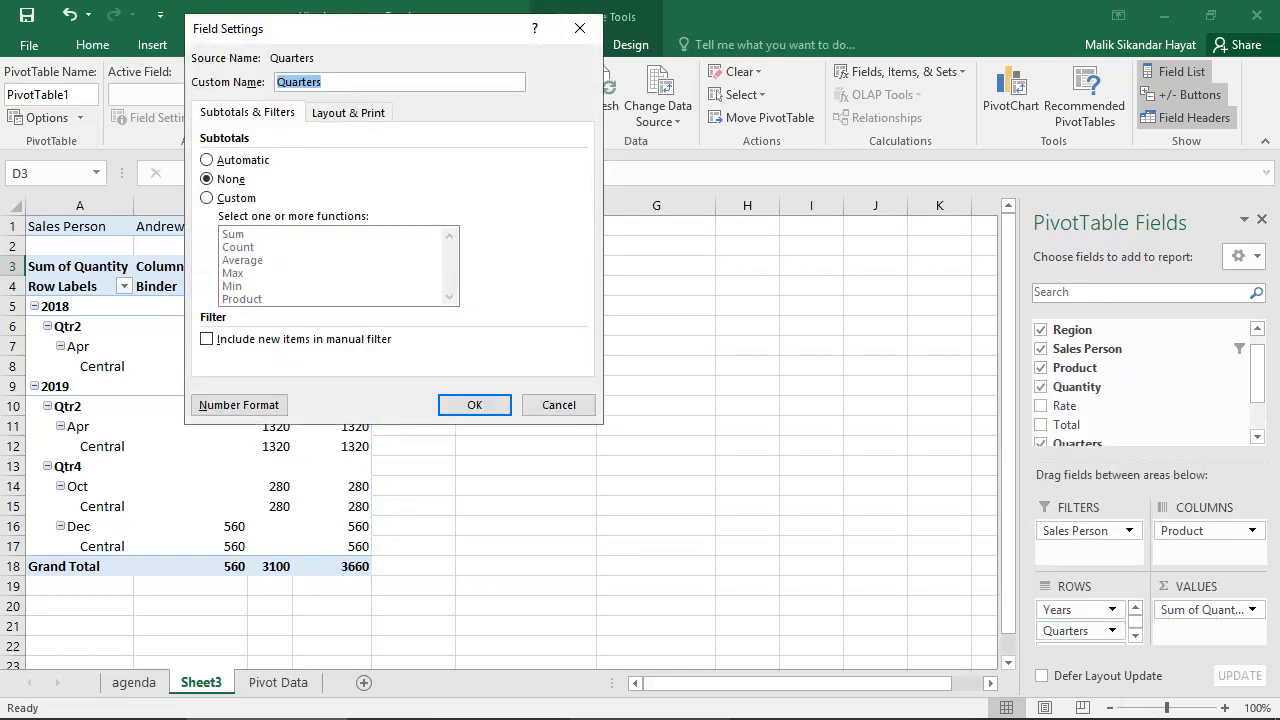
pyautogui.click(559, 405)
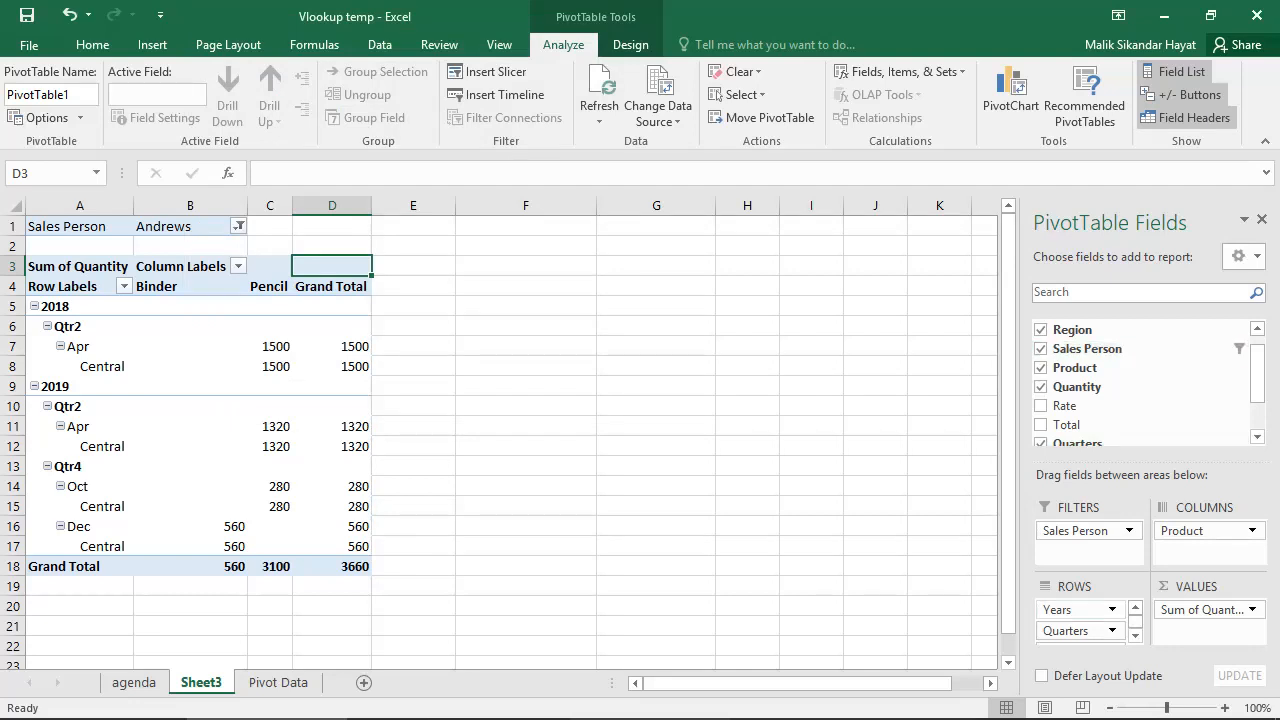
# Remove Sales Person from the report filters and move Region from the rows to the filters.
pyautogui.moveTo(1080, 531); pyautogui.dragTo(1105, 415)
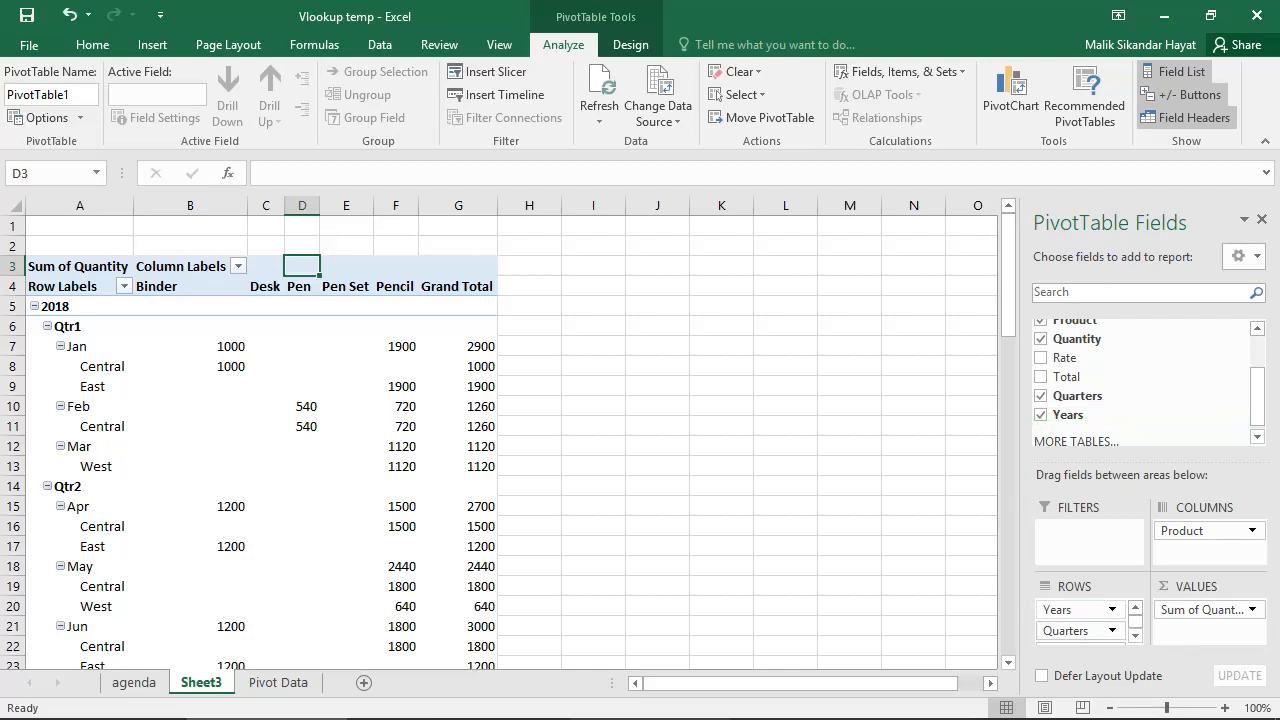
pyautogui.click(1135, 636)
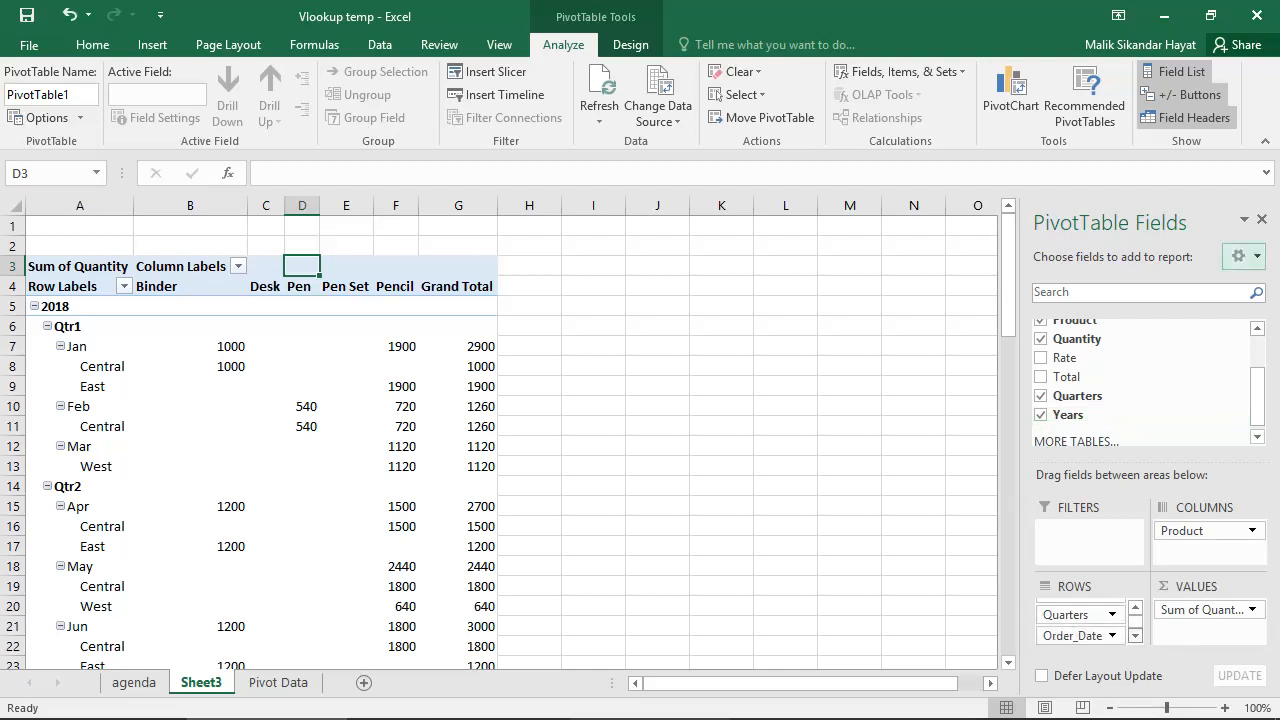
pyautogui.click(1135, 636)
pyautogui.click(1135, 636)
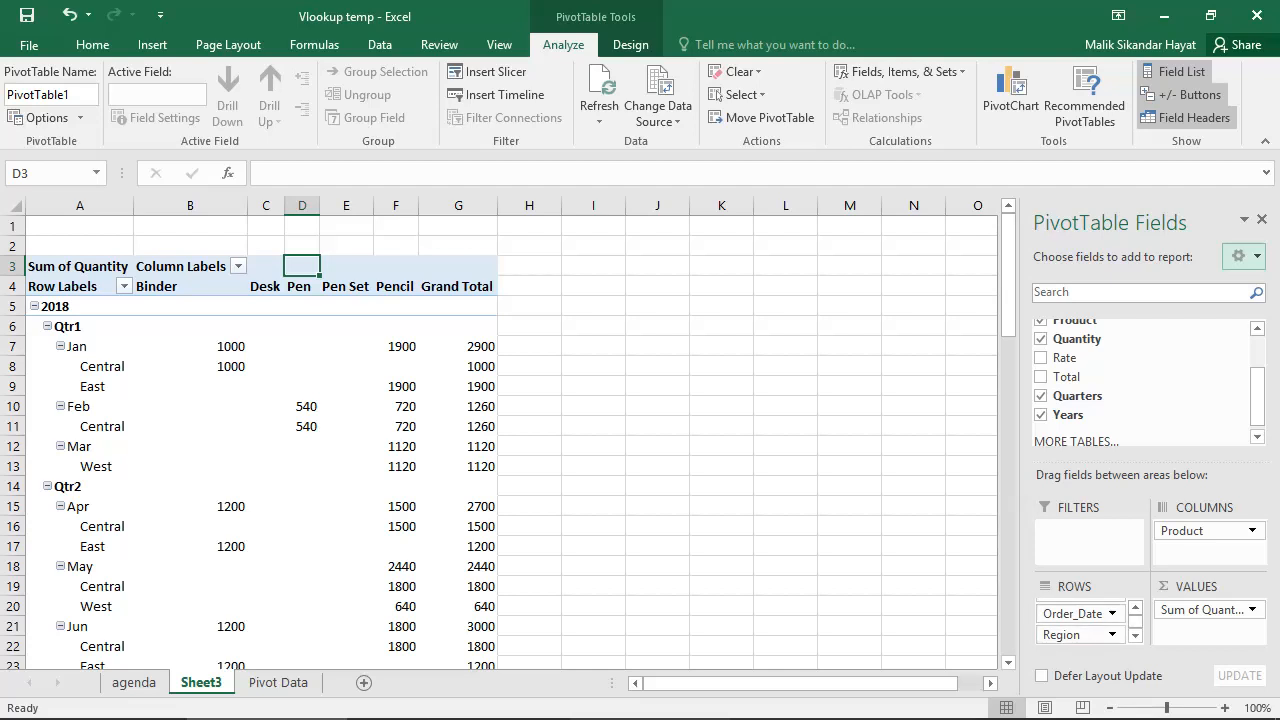
pyautogui.scroll(1, 1140, 414)
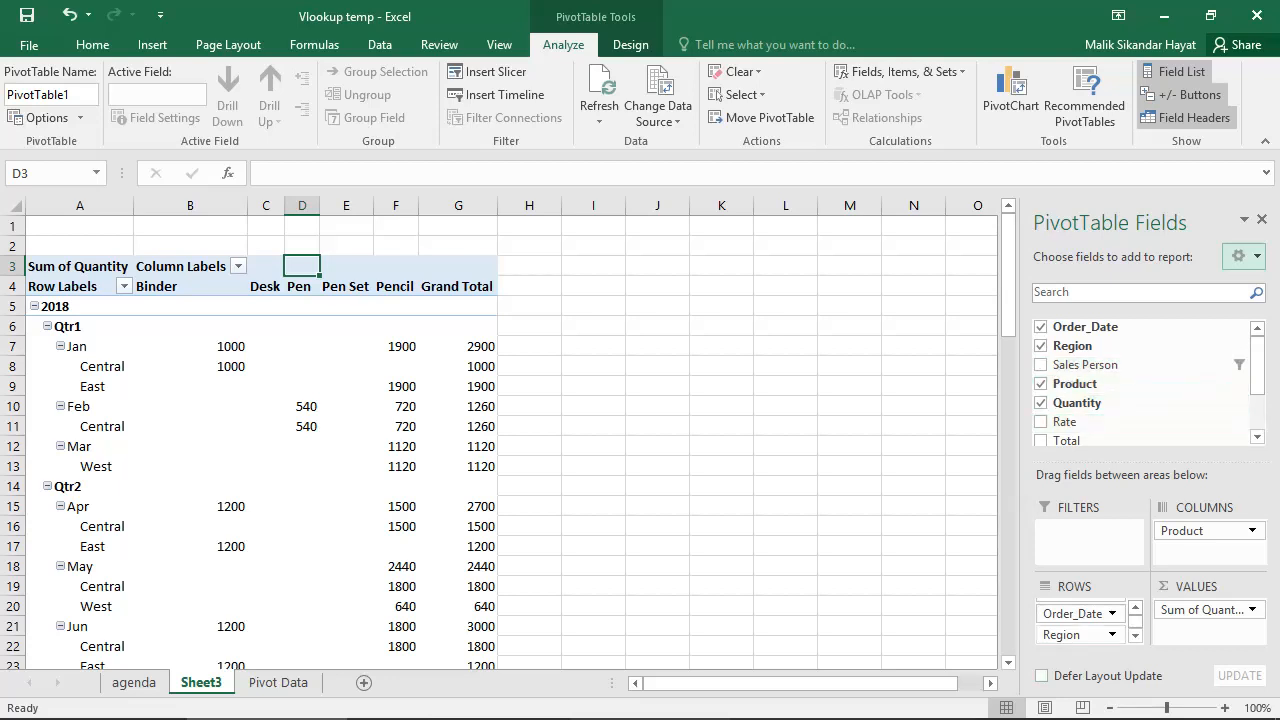
pyautogui.moveTo(1076, 635); pyautogui.dragTo(1088, 540)
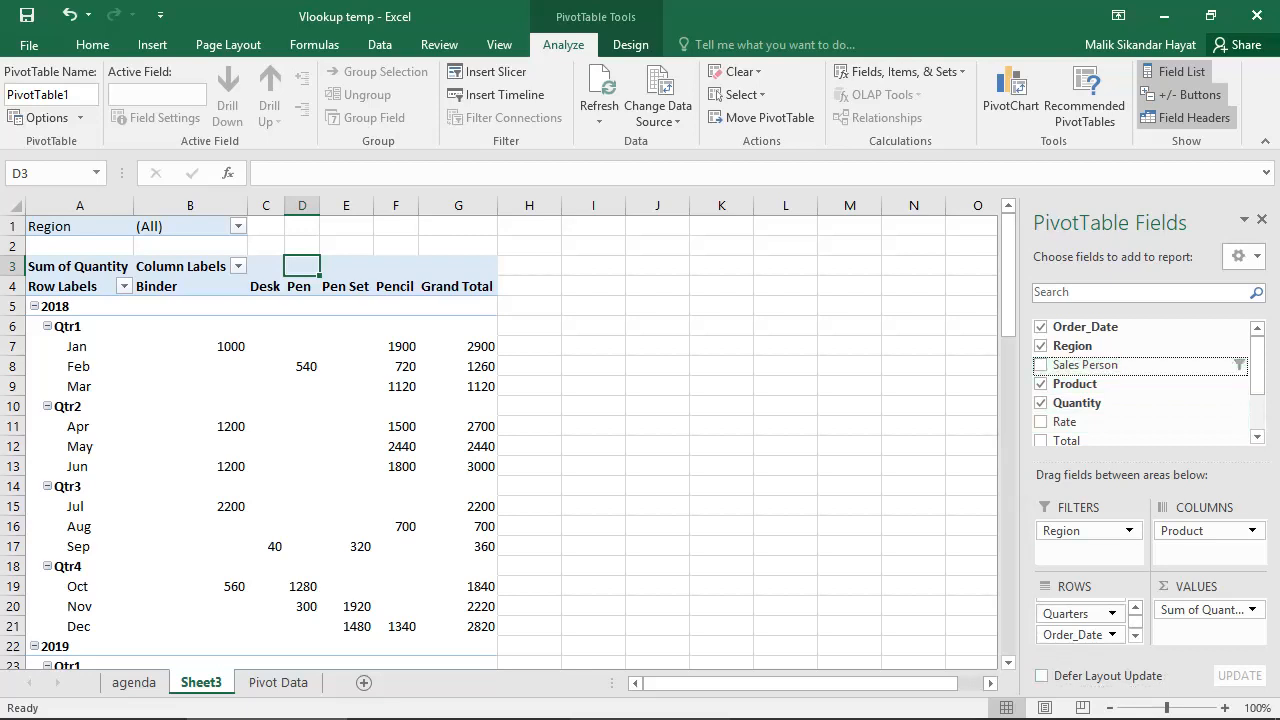
# Add Sales Person as the outermost row field above Years and set its filter to include all salespeople.
pyautogui.moveTo(1085, 364); pyautogui.dragTo(1076, 612)
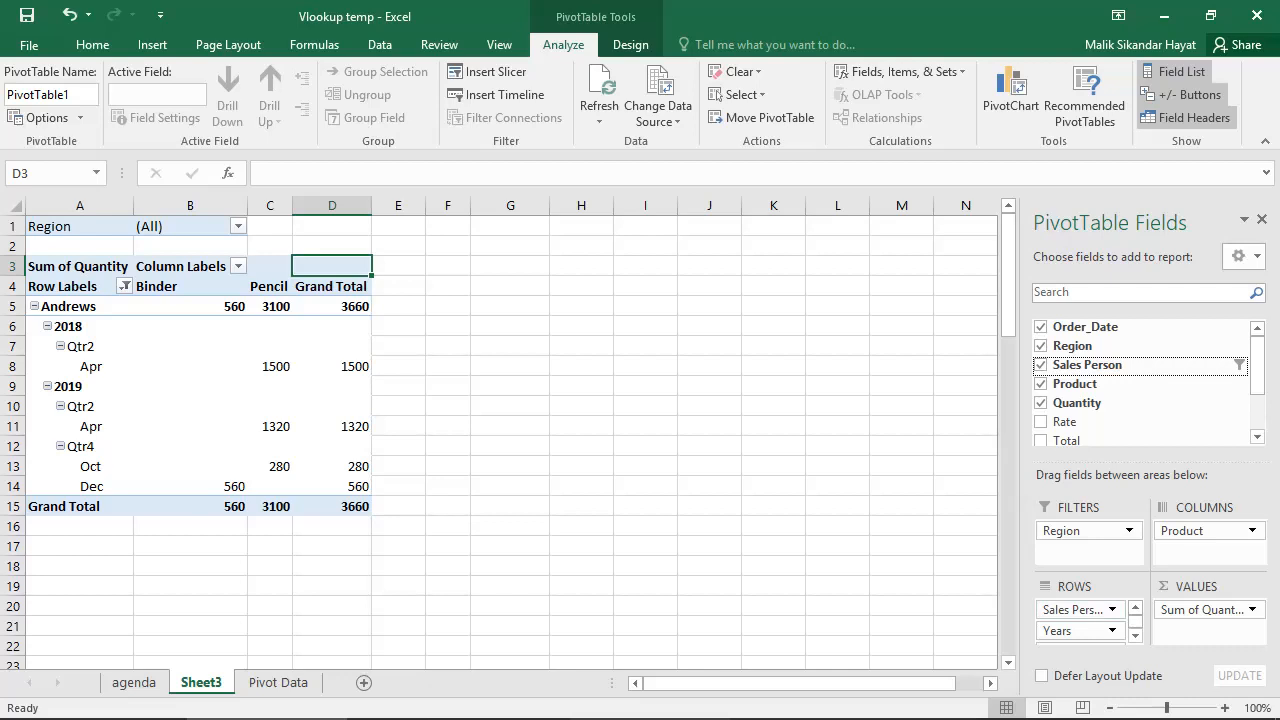
pyautogui.click(124, 286)
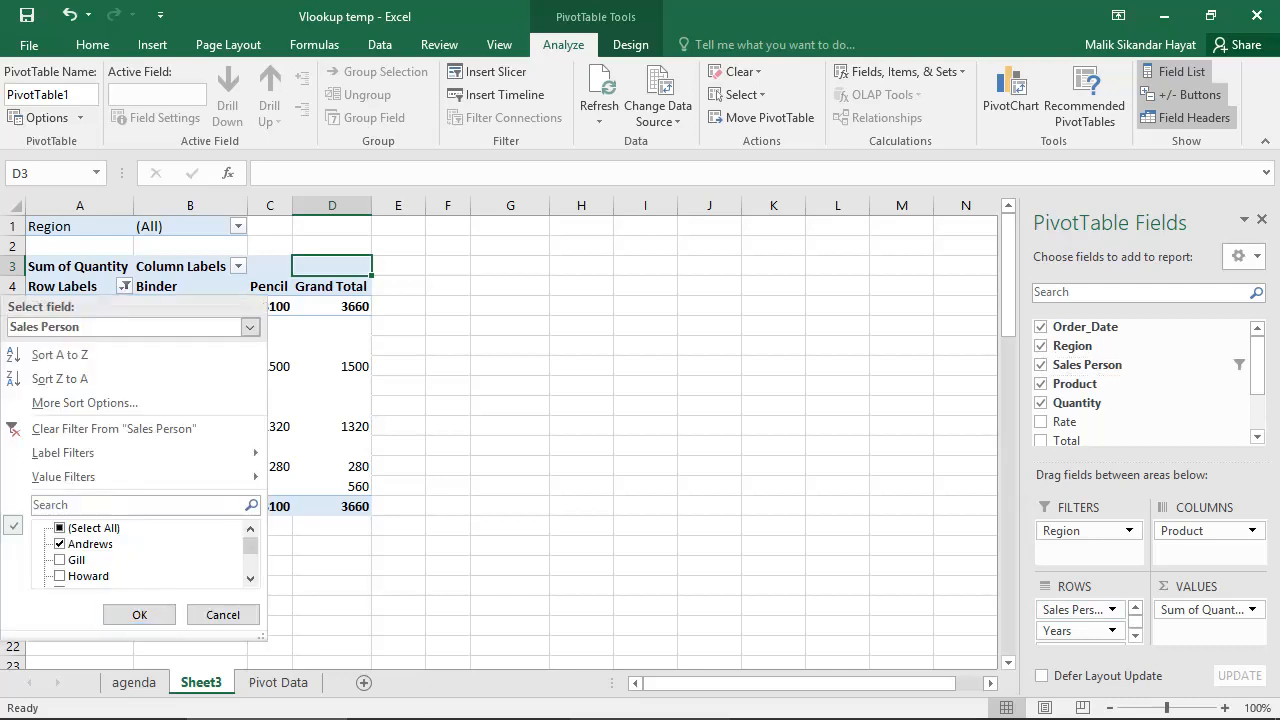
pyautogui.click(92, 528)
pyautogui.click(139, 614)
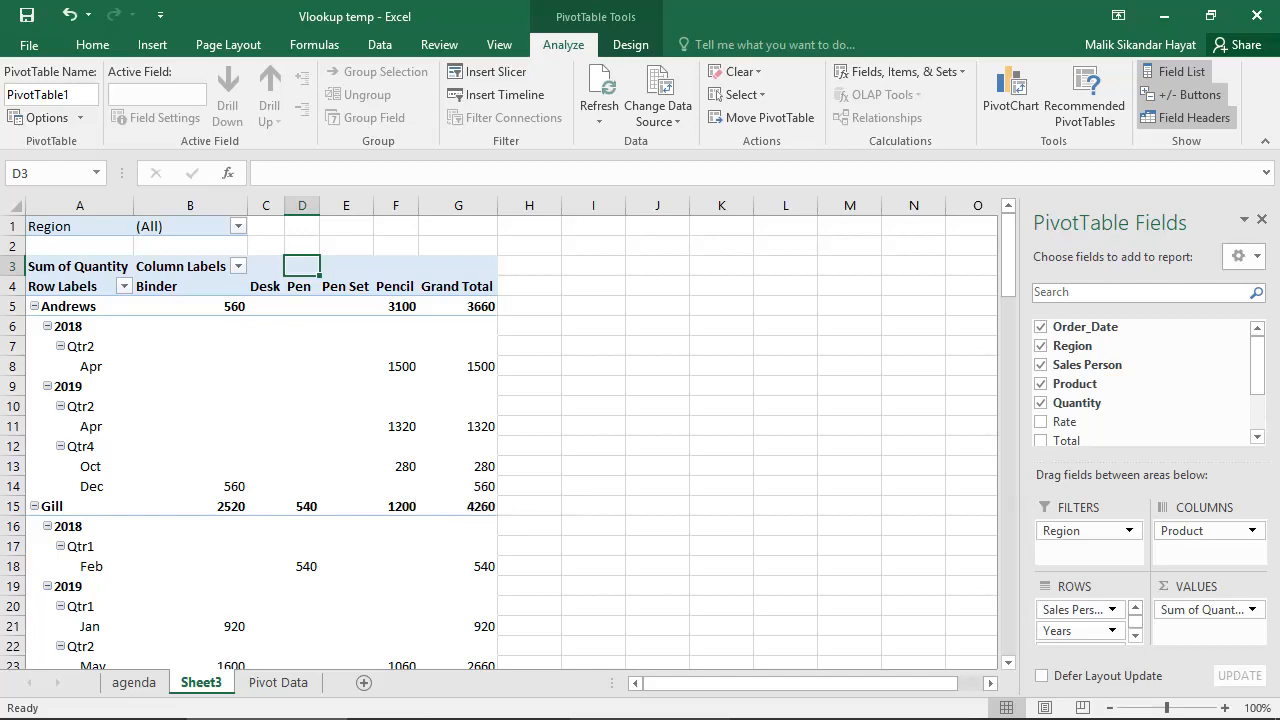
pyautogui.moveTo(1008, 255)
pyautogui.mouseDown()
pyautogui.moveTo(1008, 342)
pyautogui.moveTo(1008, 248)
pyautogui.mouseUp()
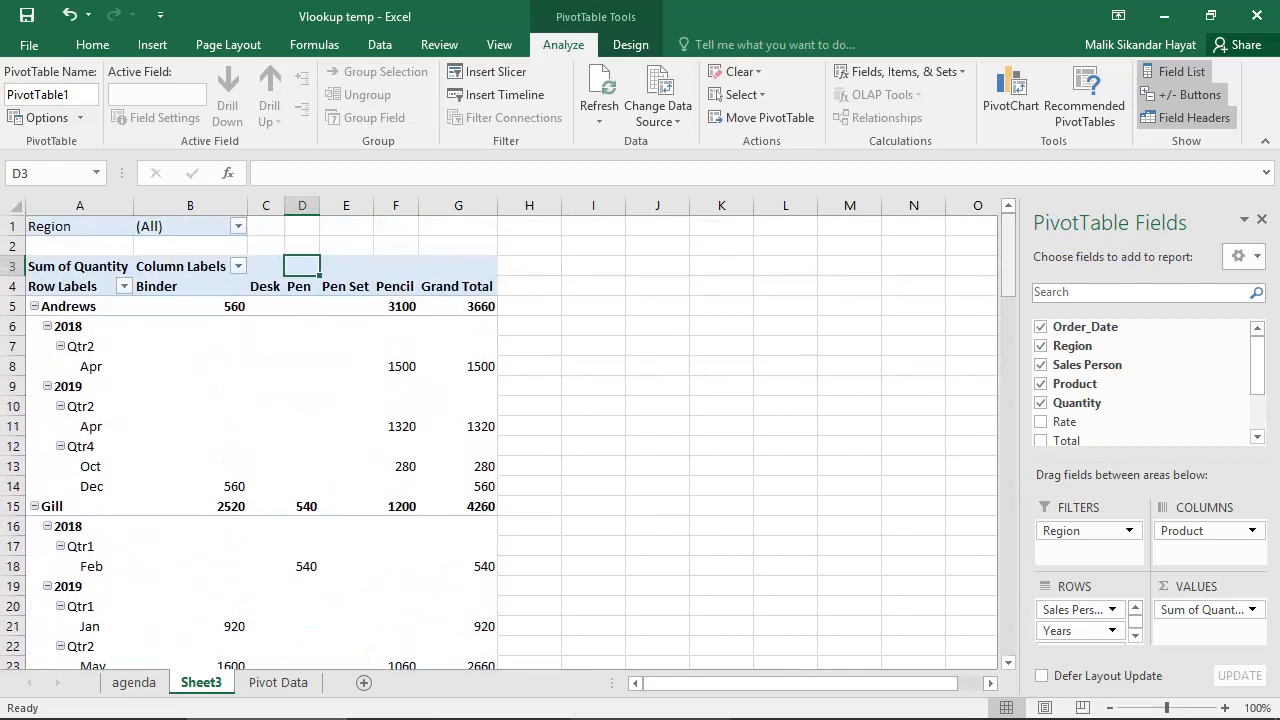